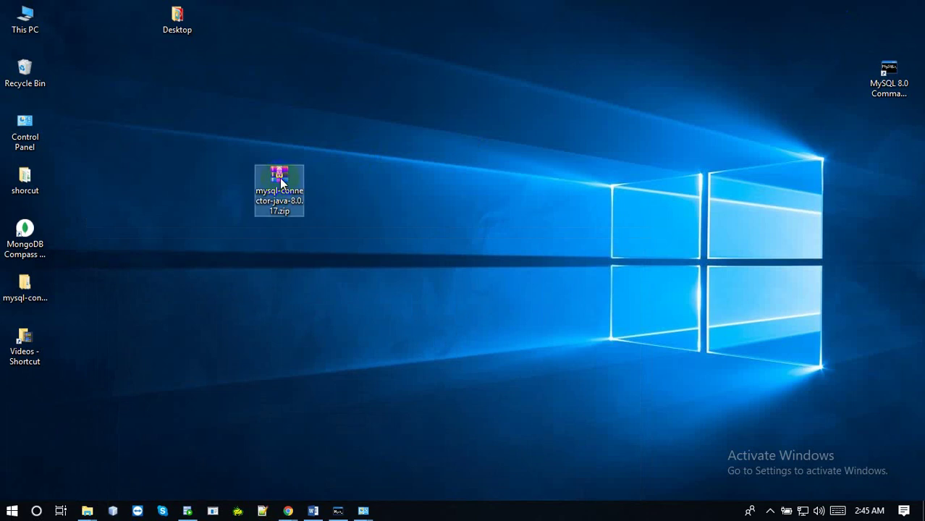
Switch to Chrome and look at the MySQL download page for mysql-connector-java-8.0.17.zip
click(326, 264)
click(294, 215)
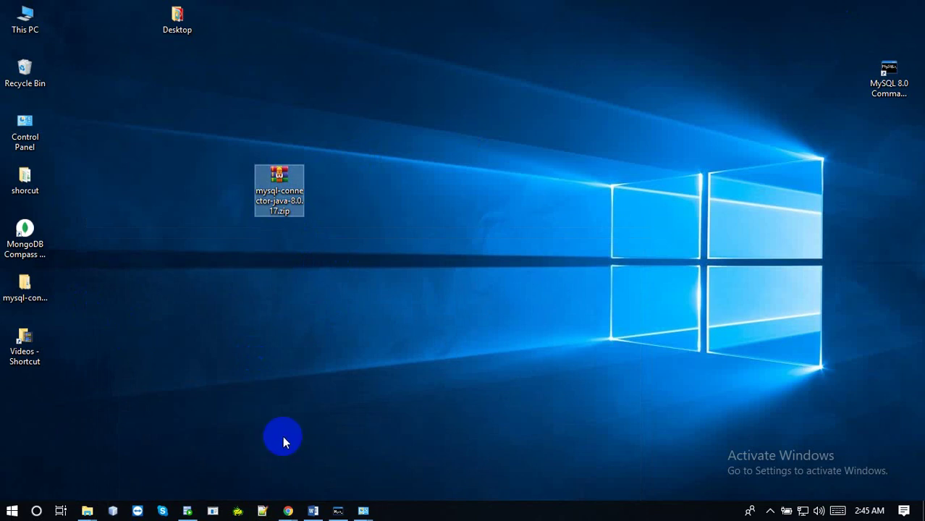
click(289, 511)
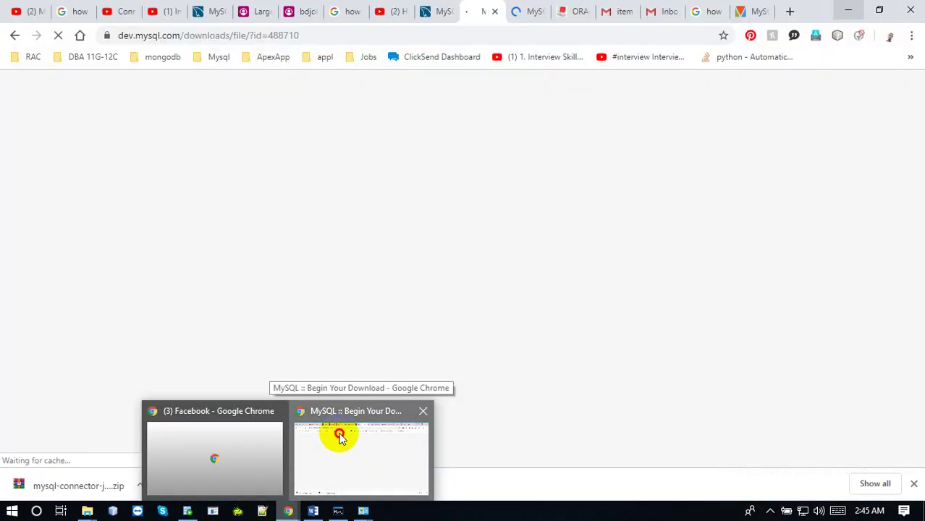
click(341, 437)
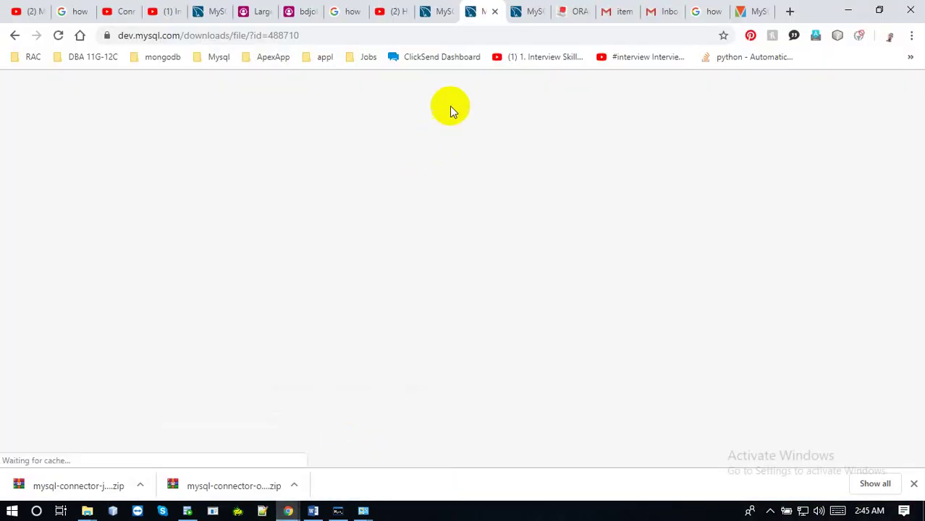
click(529, 15)
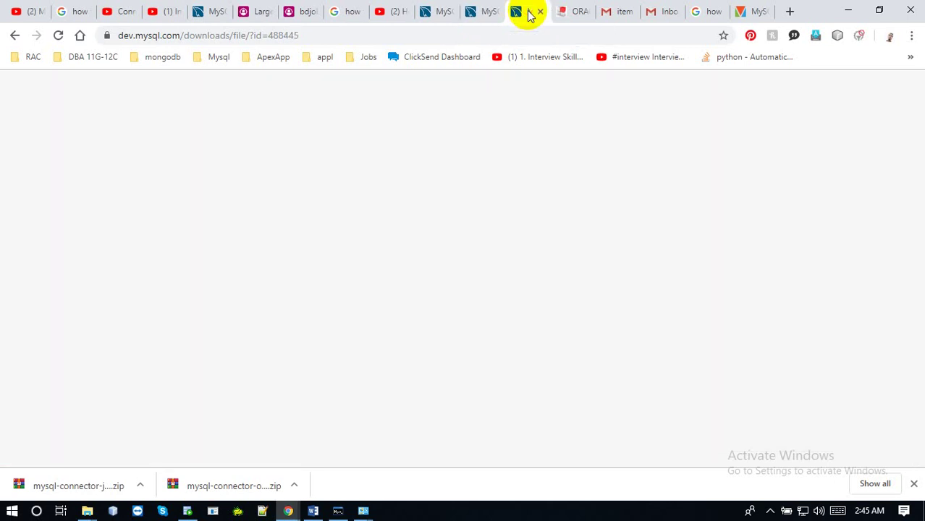
drag(911, 269, 916, 130)
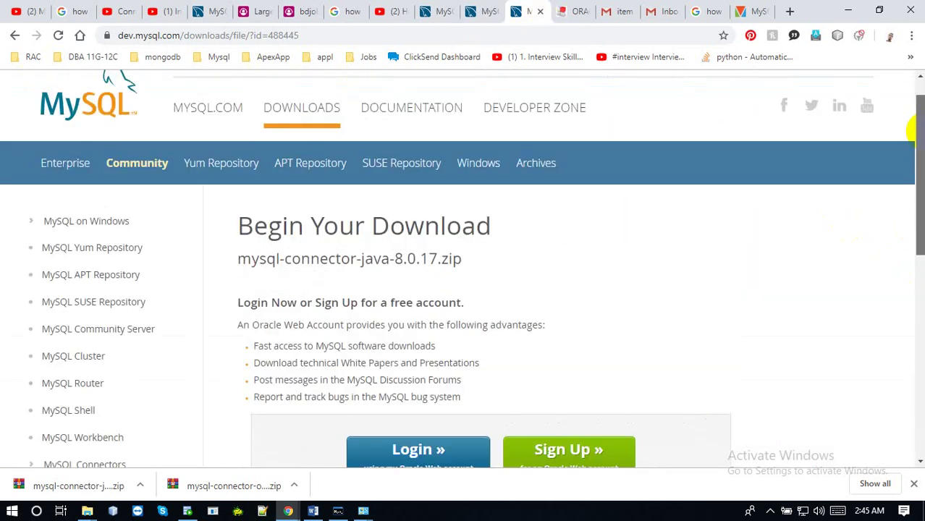
drag(468, 258, 226, 262)
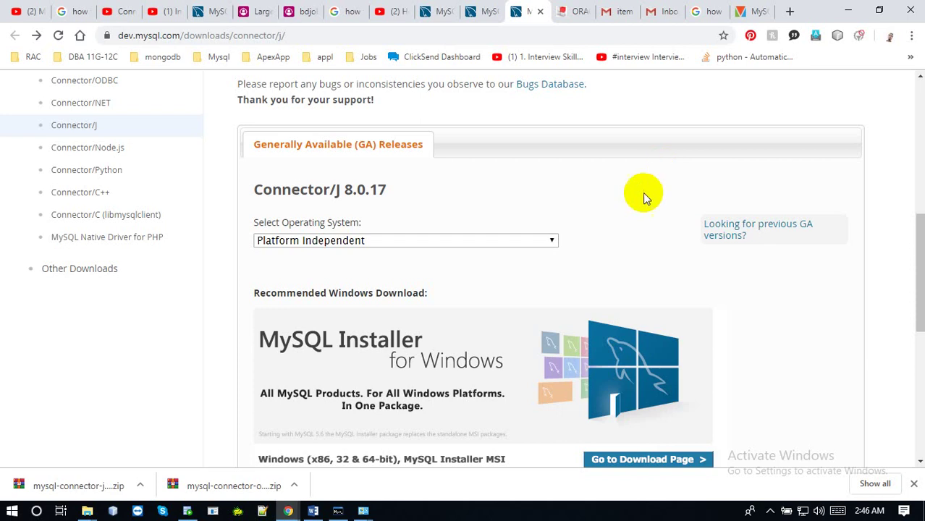
Examine the Connector/J 8.0.17 download page, including its web address and the Platform Independent release section
drag(922, 266, 913, 168)
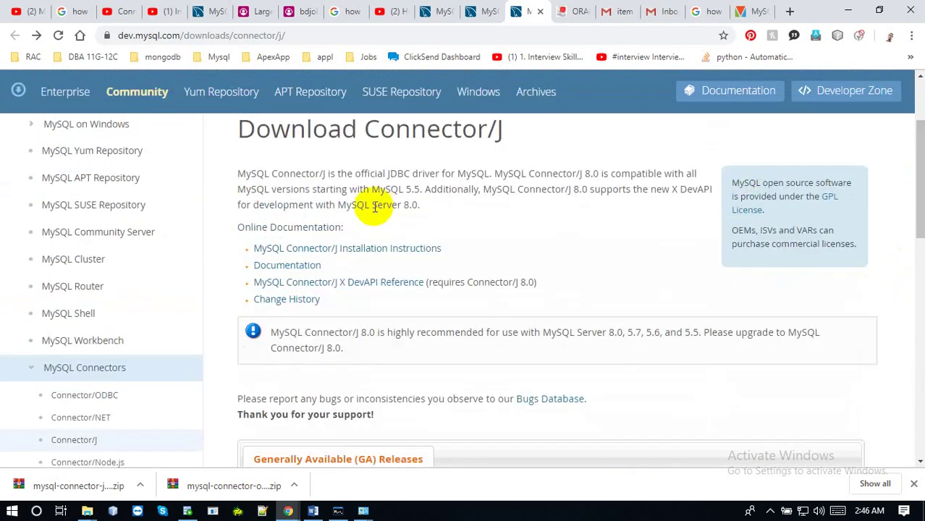
click(186, 35)
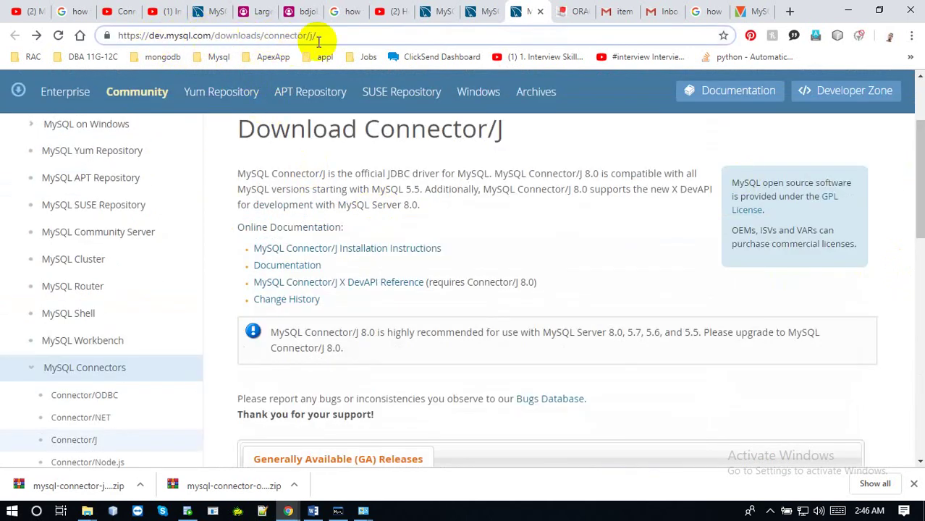
click(577, 288)
drag(921, 186, 916, 238)
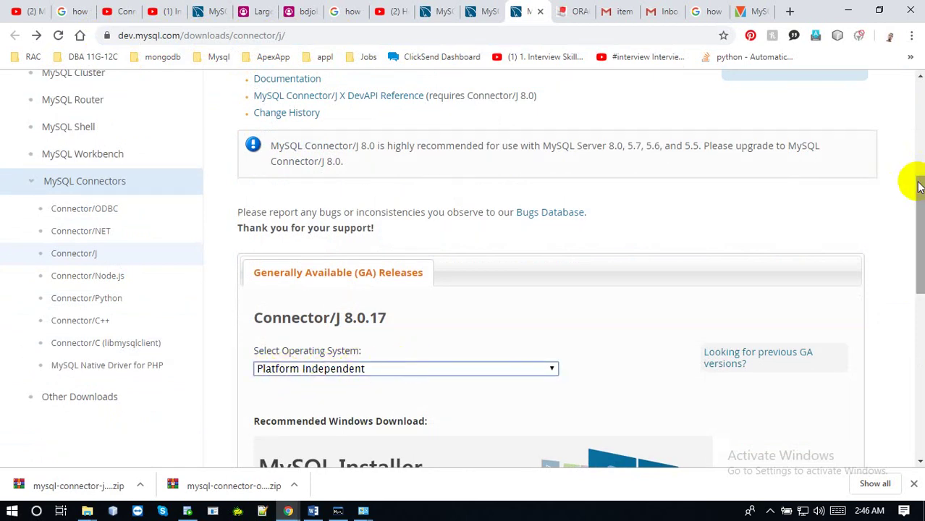
drag(919, 186, 899, 284)
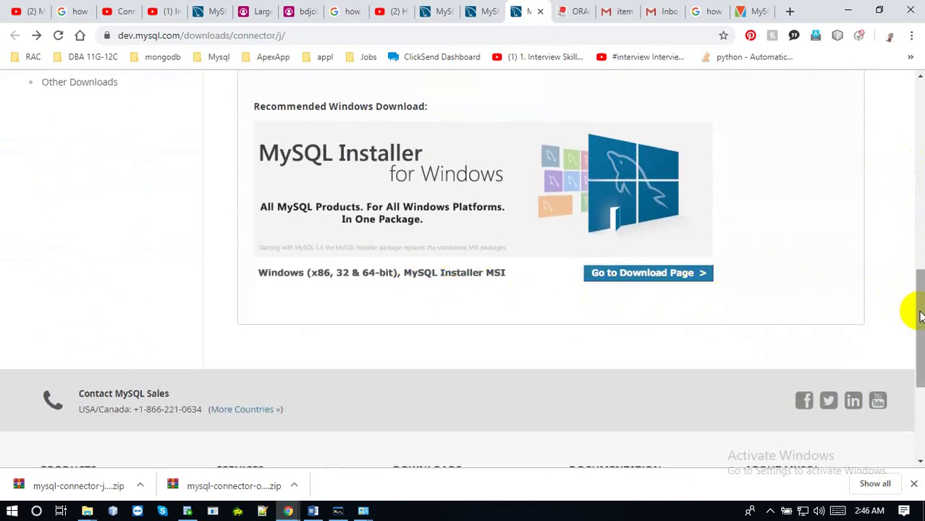
drag(914, 310, 920, 288)
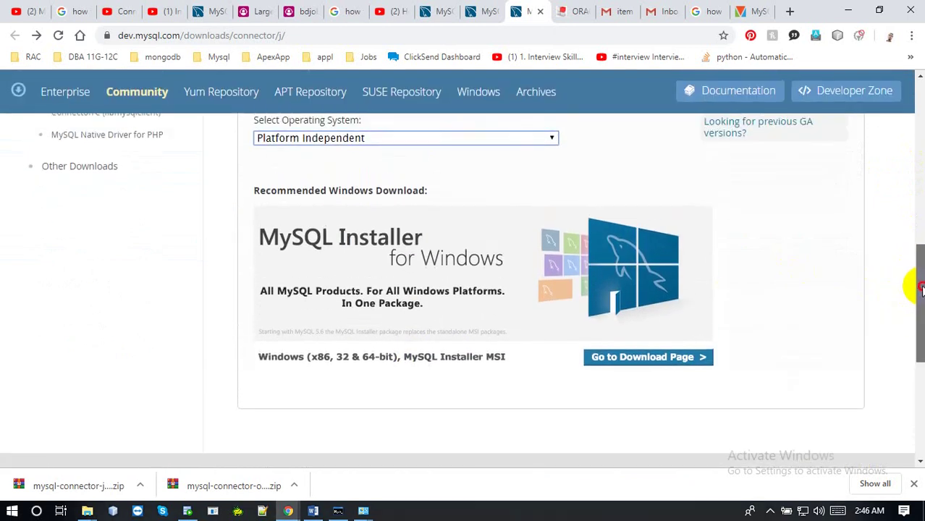
Open the MySQL Installer 8.0.17 download page and choose Microsoft Windows as the operating system
click(628, 360)
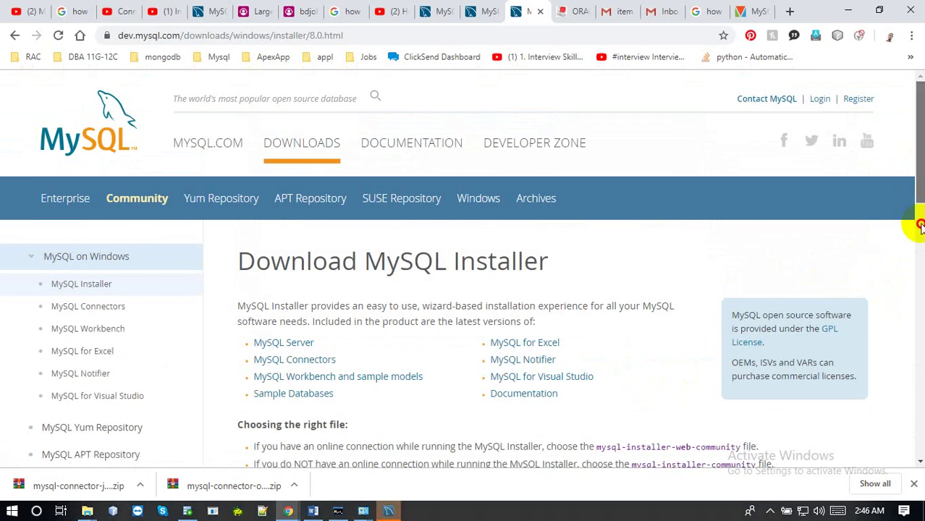
drag(919, 226, 894, 340)
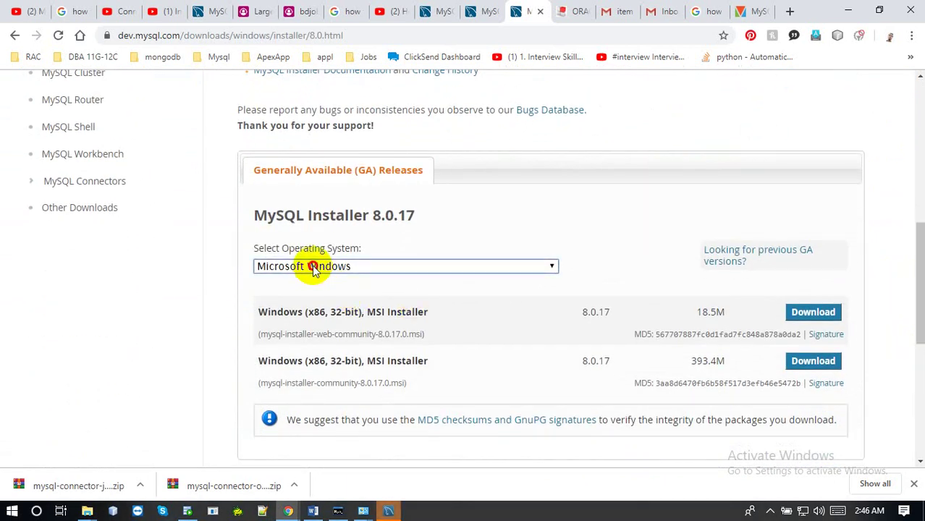
click(553, 268)
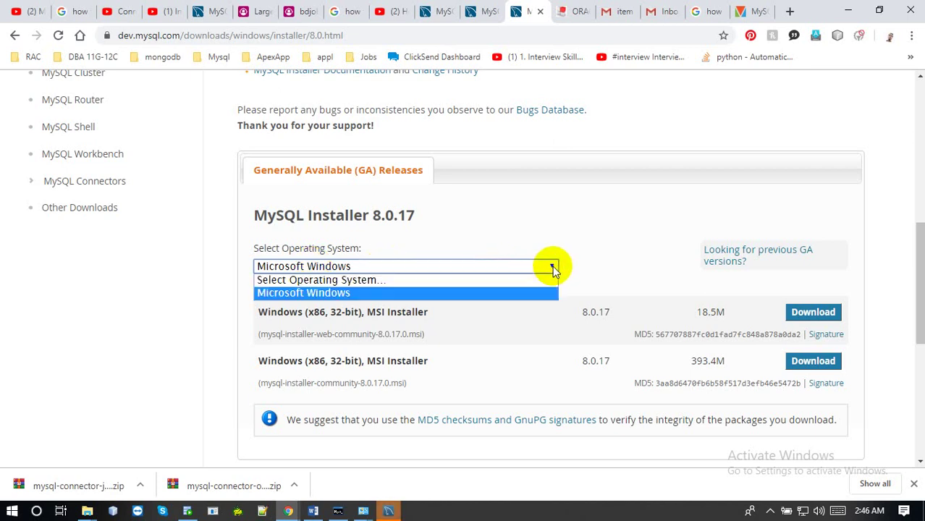
click(367, 293)
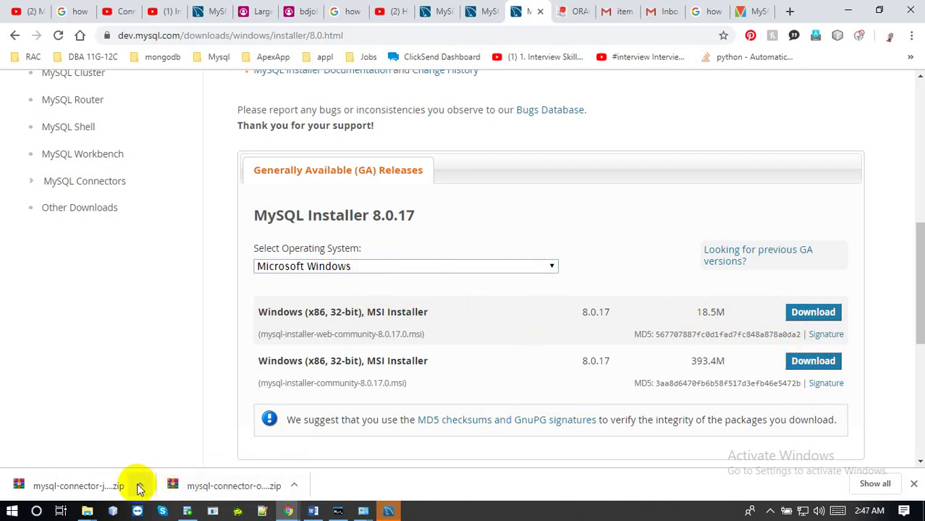
Minimise Chrome and MySQL Workbench and copy the extracted mysql-connector-java-8.0.17 folder from the desktop
click(849, 11)
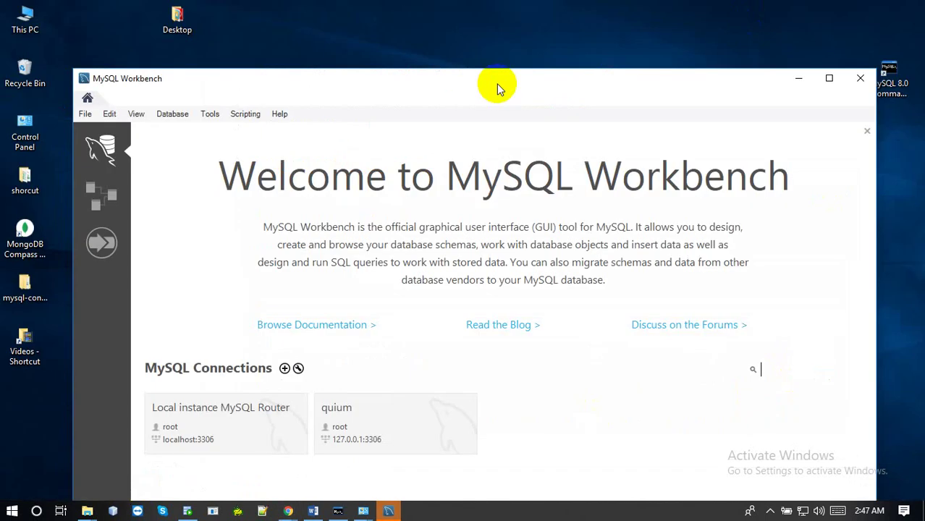
click(799, 79)
click(268, 184)
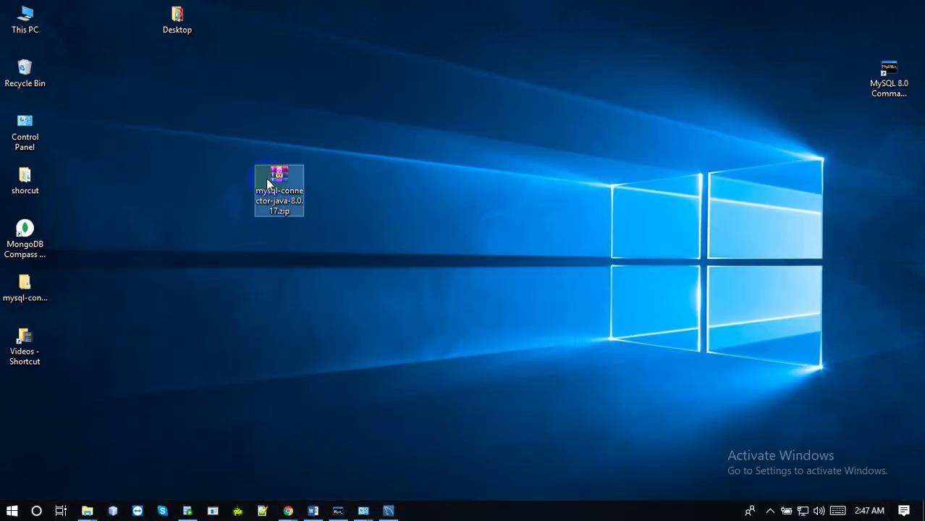
click(22, 285)
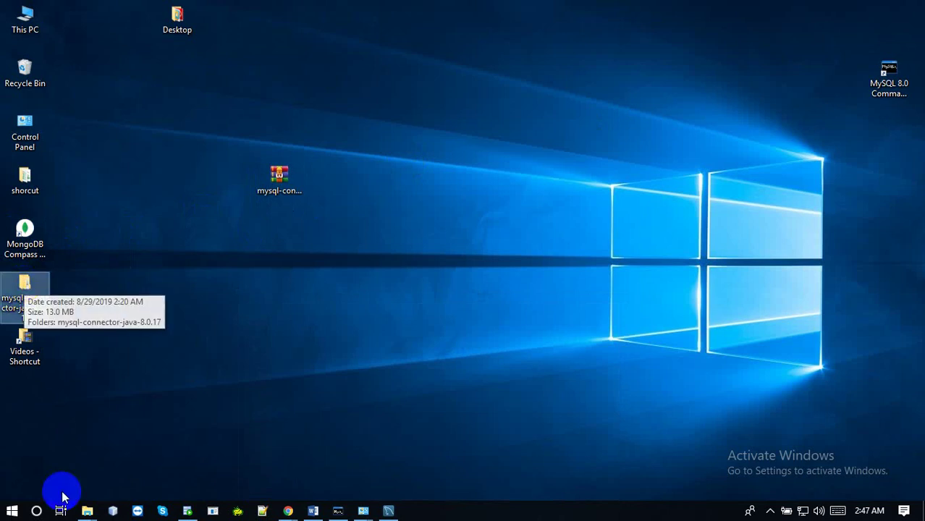
click(86, 511)
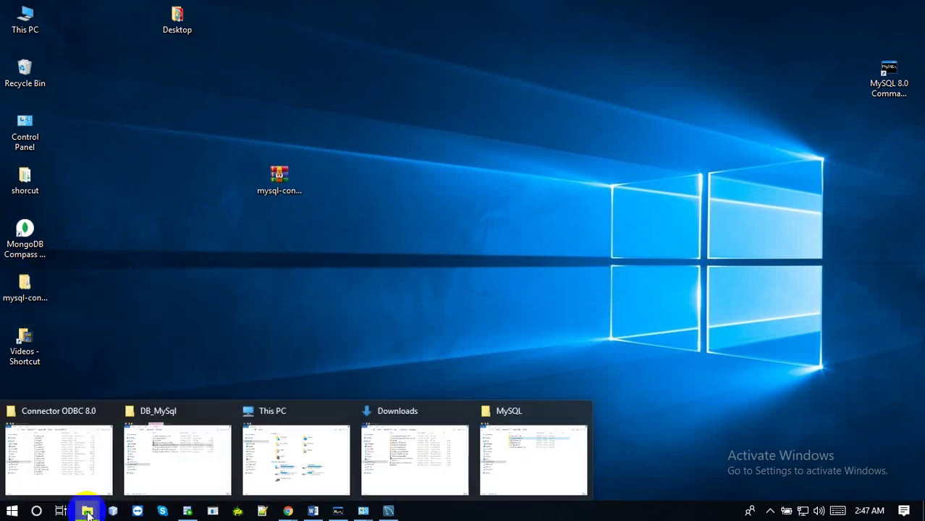
double_click(25, 285)
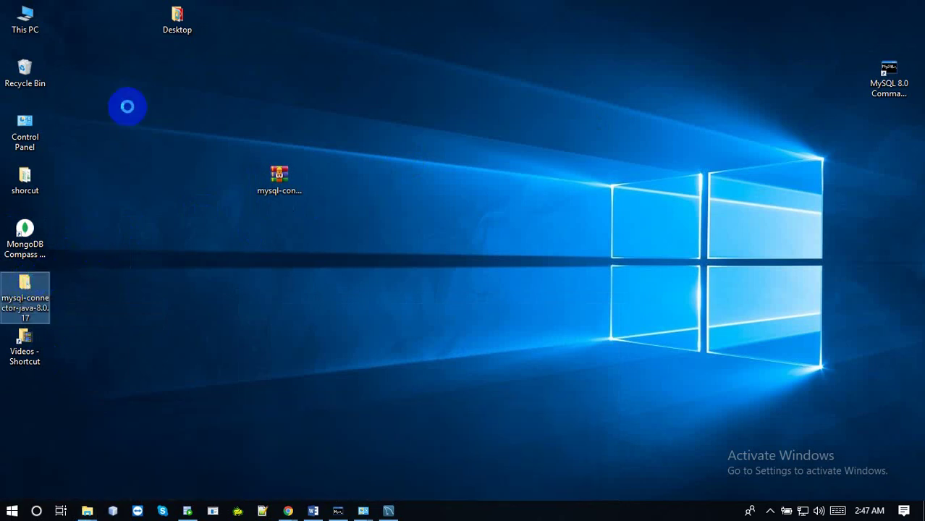
key(shift+F10)
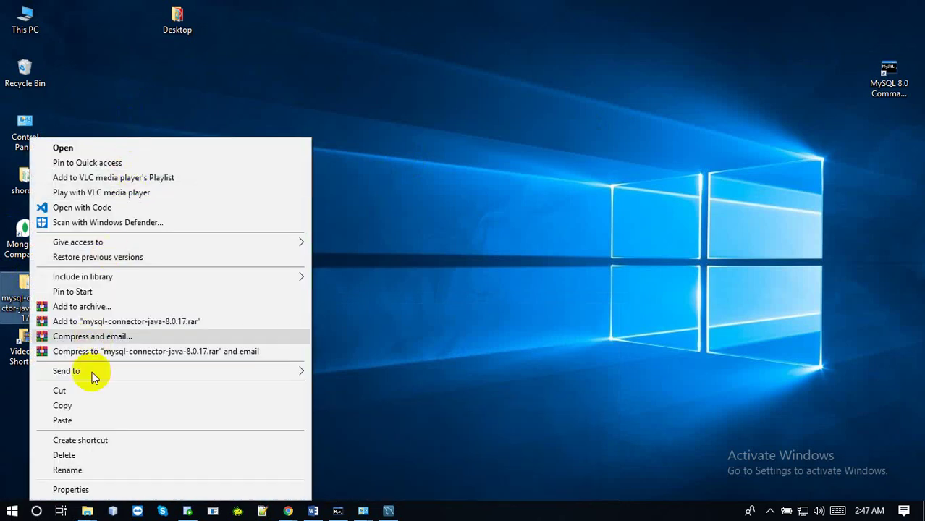
click(73, 405)
Paste the copied connector folder into C:\Program Files\MySQL, granting administrator permission for the copy
mouse_move(87, 511)
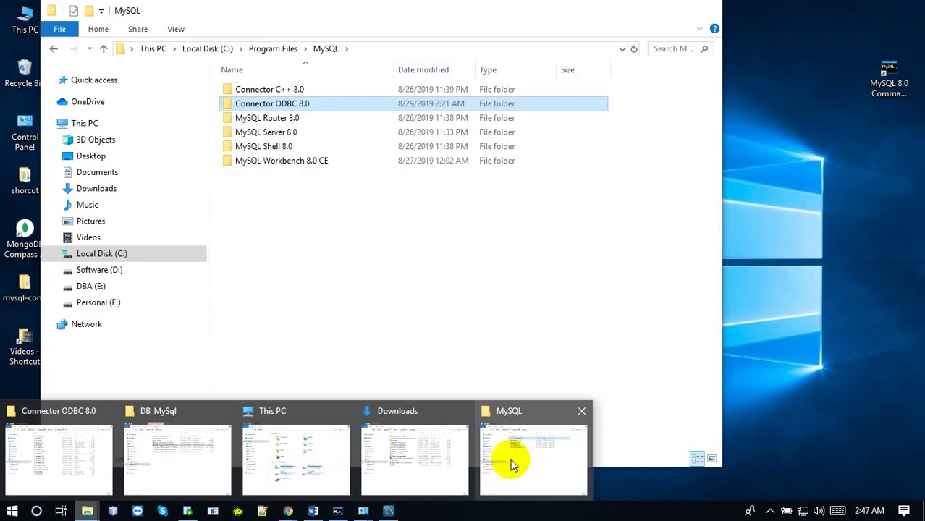
click(510, 459)
click(317, 185)
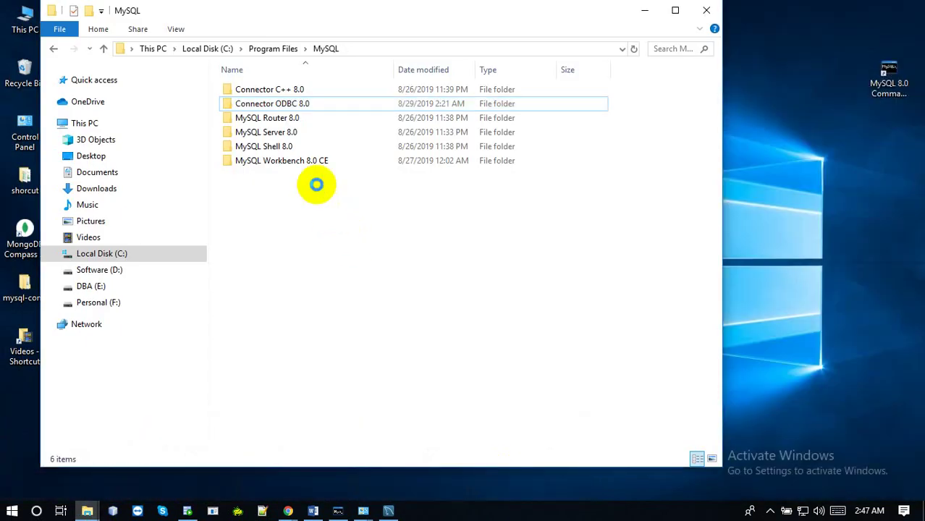
key(ctrl+v)
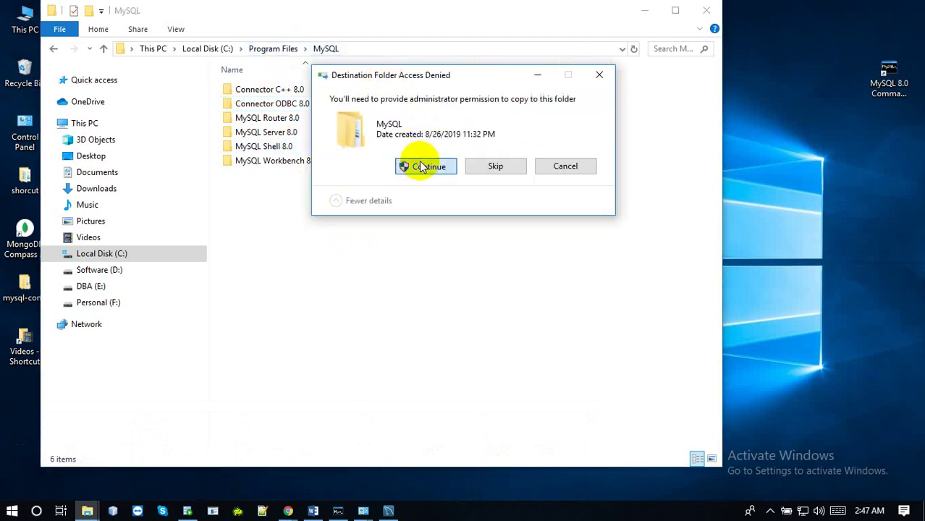
click(423, 167)
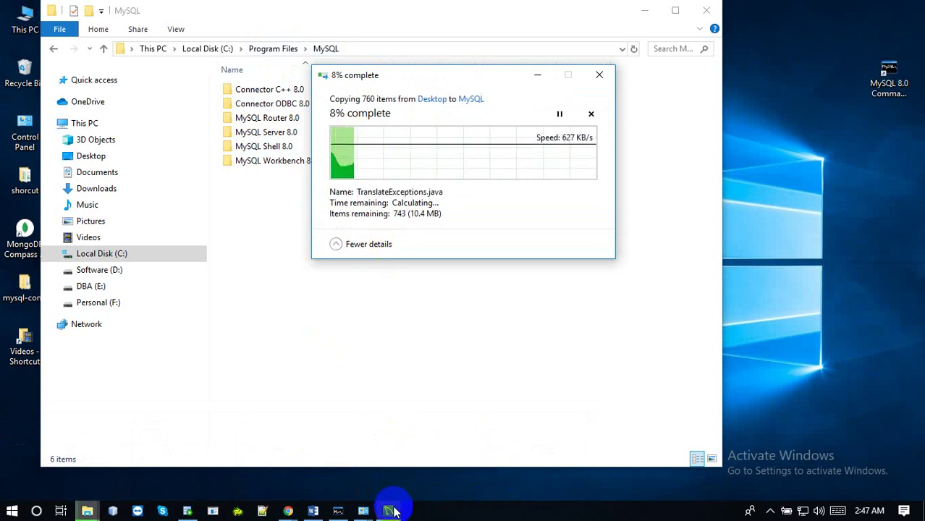
Switch to Oracle SQL Developer and look at the database types offered for a new connection
mouse_move(395, 512)
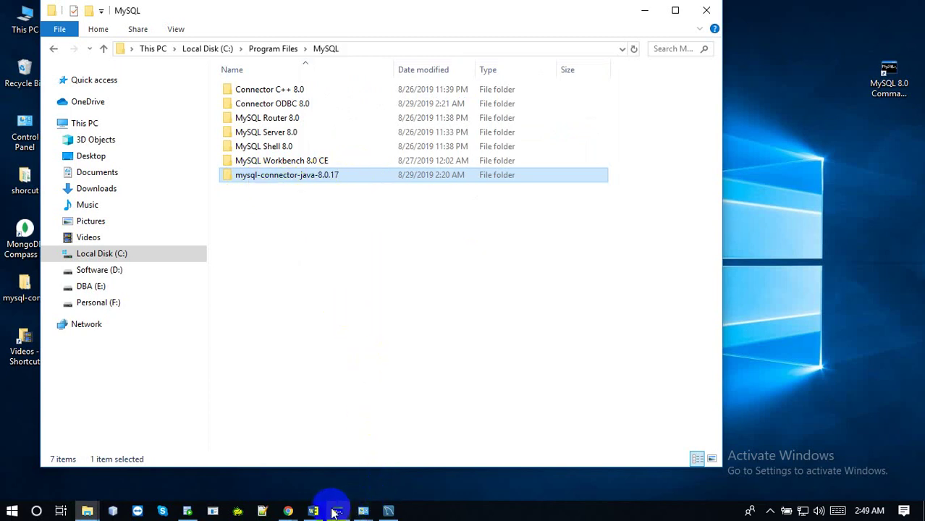
click(188, 510)
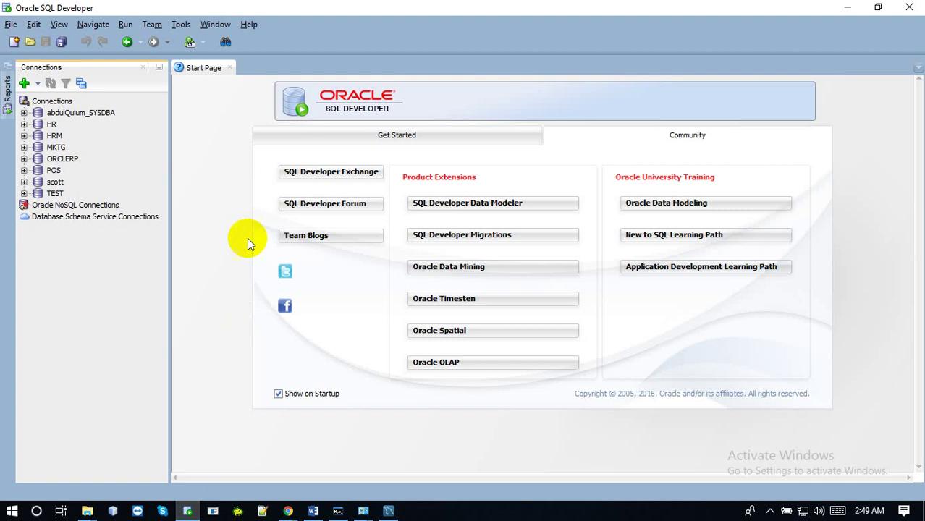
click(24, 85)
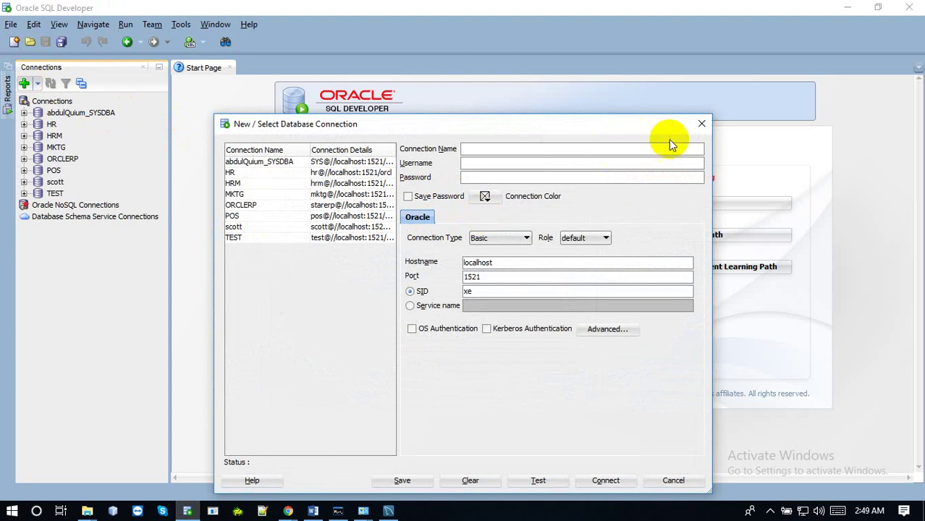
click(699, 126)
Open the preferences page for third-party JDBC drivers in the Database category
click(179, 24)
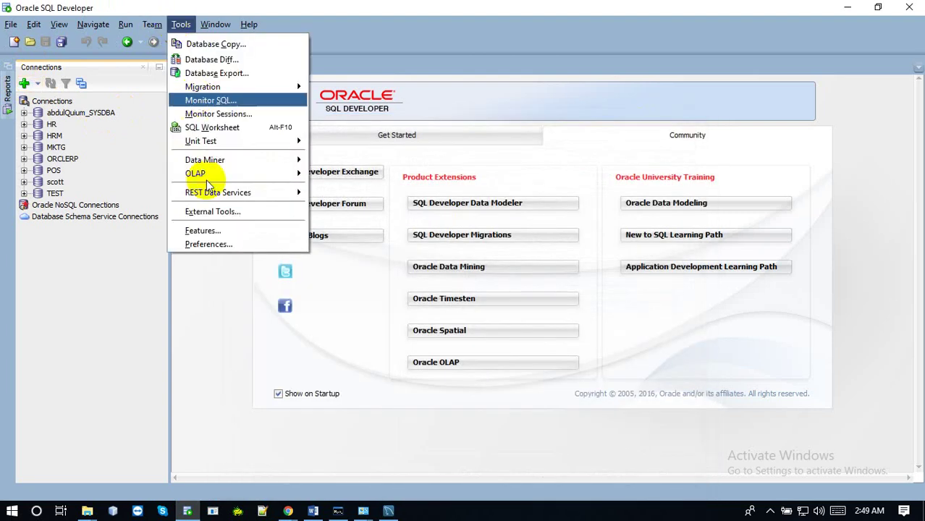
click(212, 244)
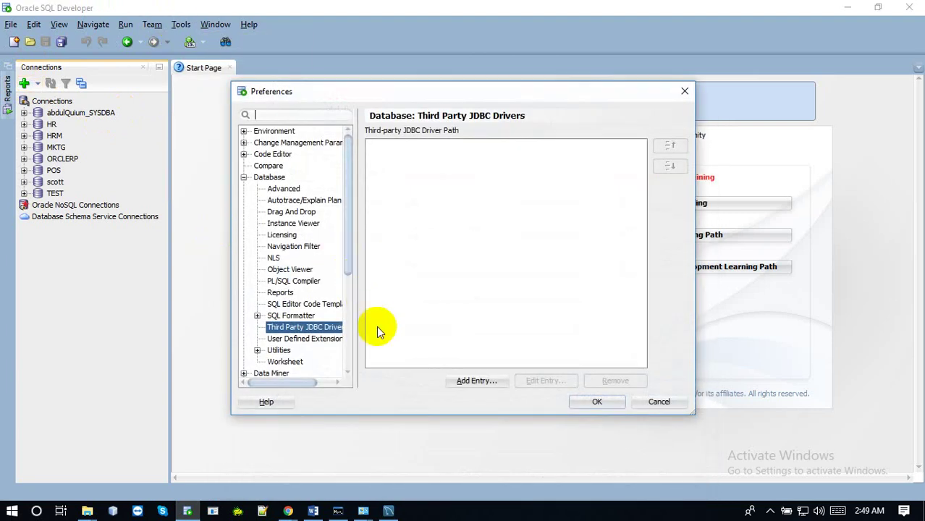
click(263, 178)
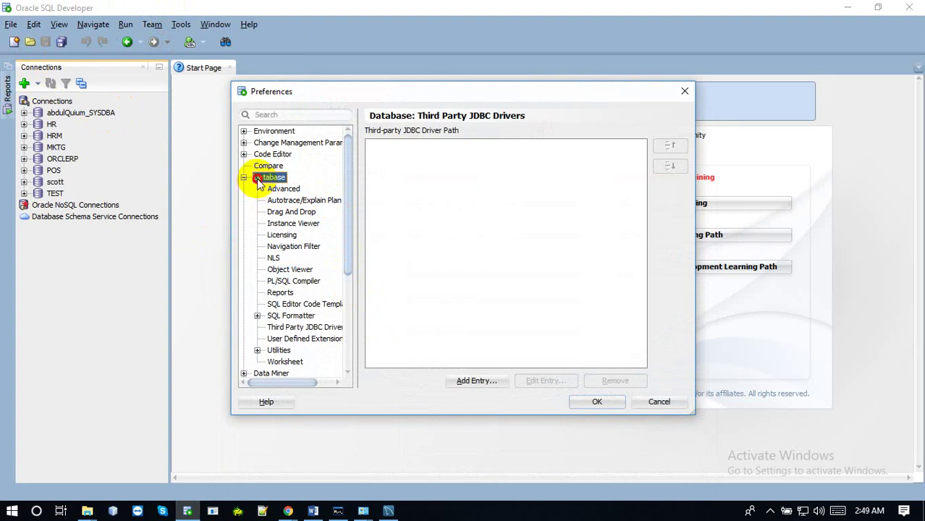
click(244, 178)
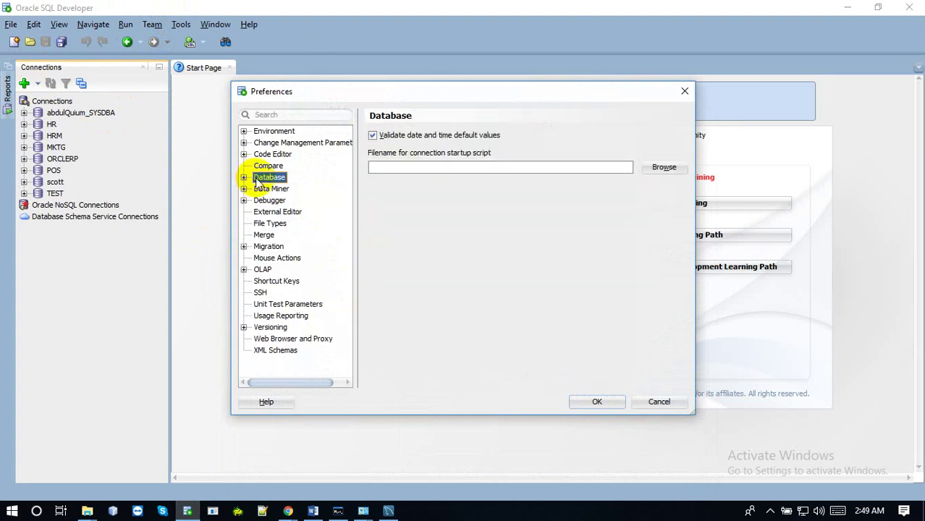
click(244, 178)
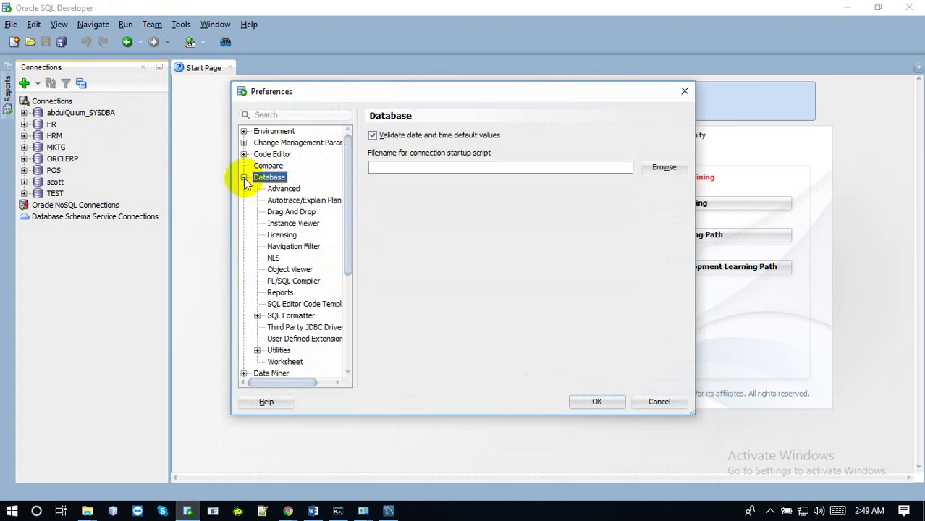
click(300, 327)
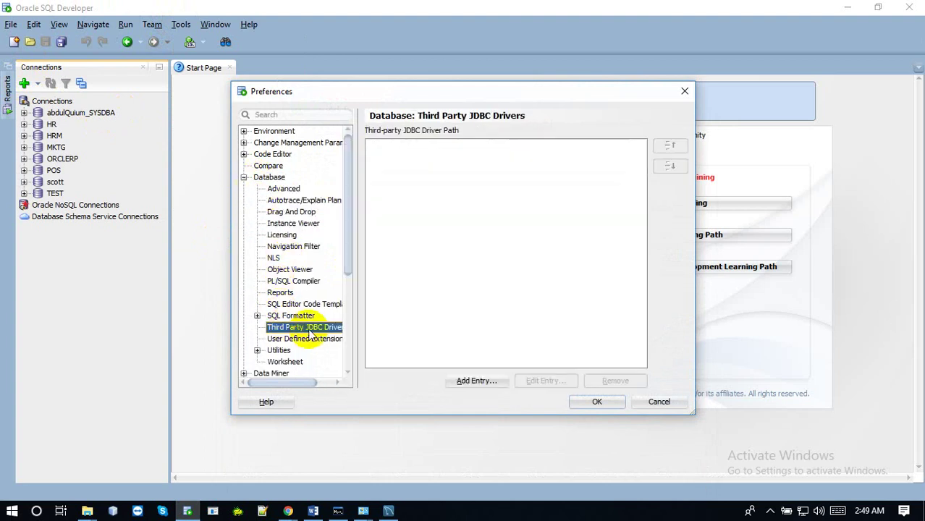
Start adding a driver path entry and browse to C:\Program Files\MySQL\mysql-connector-java-8.0.17
click(476, 381)
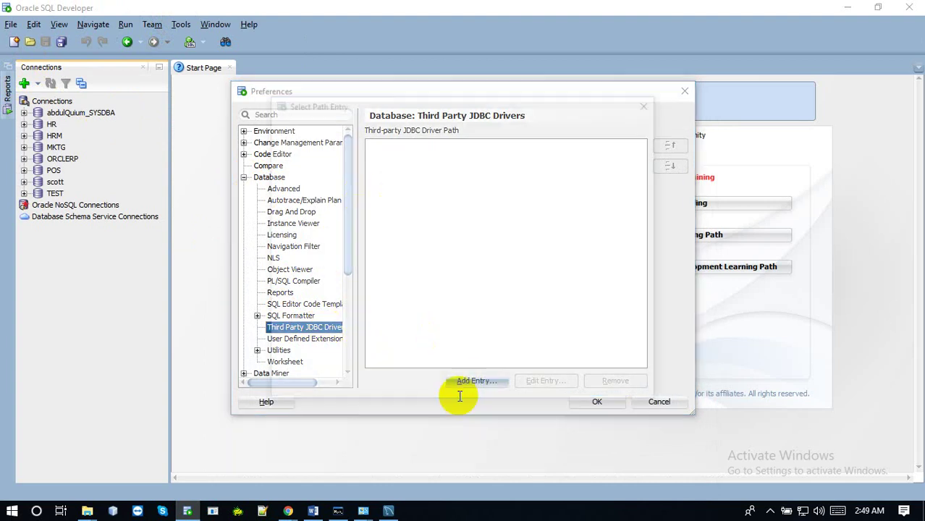
click(474, 382)
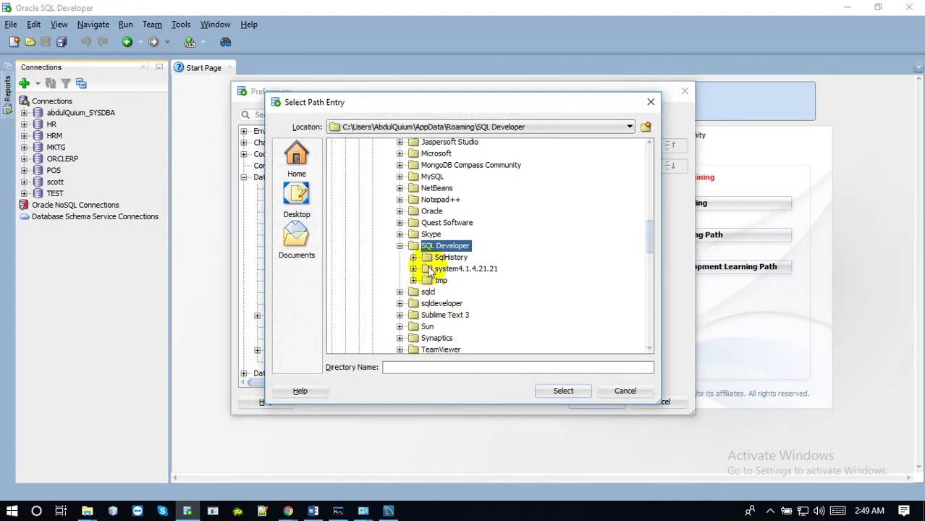
drag(649, 228, 648, 129)
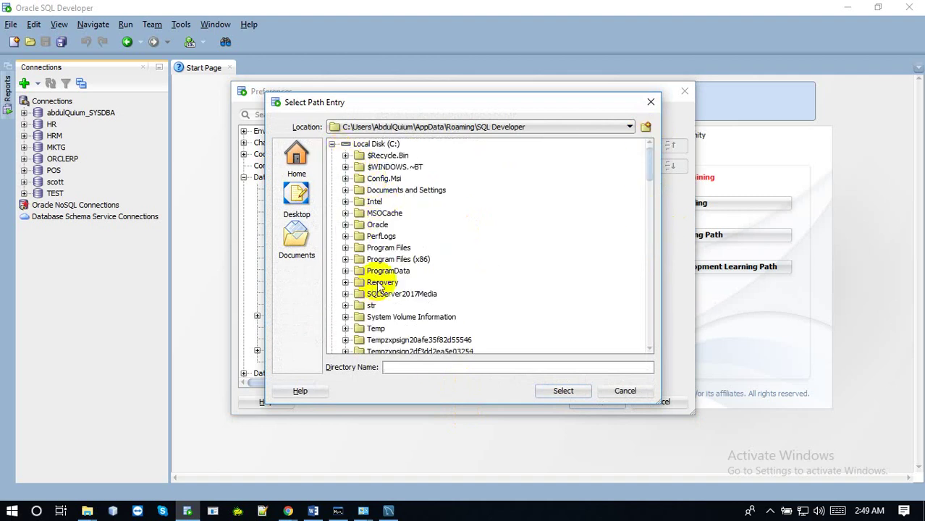
click(377, 250)
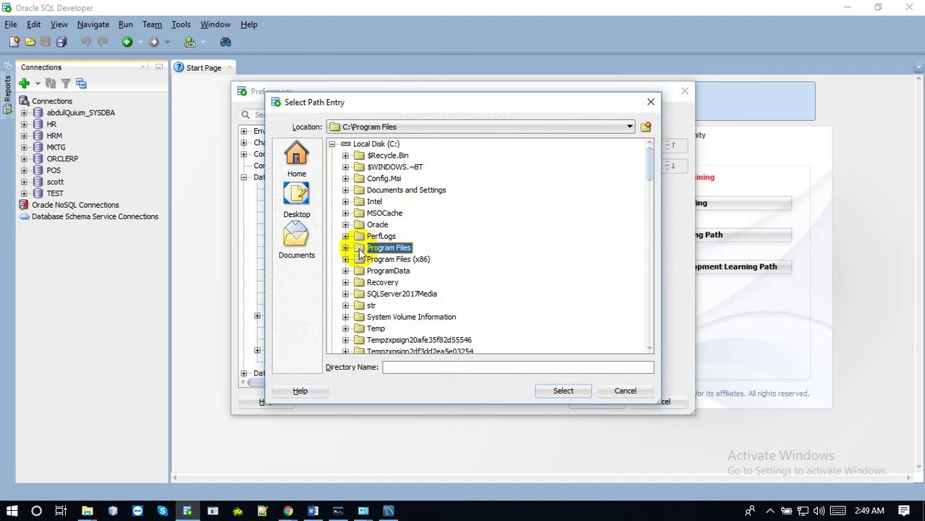
click(359, 248)
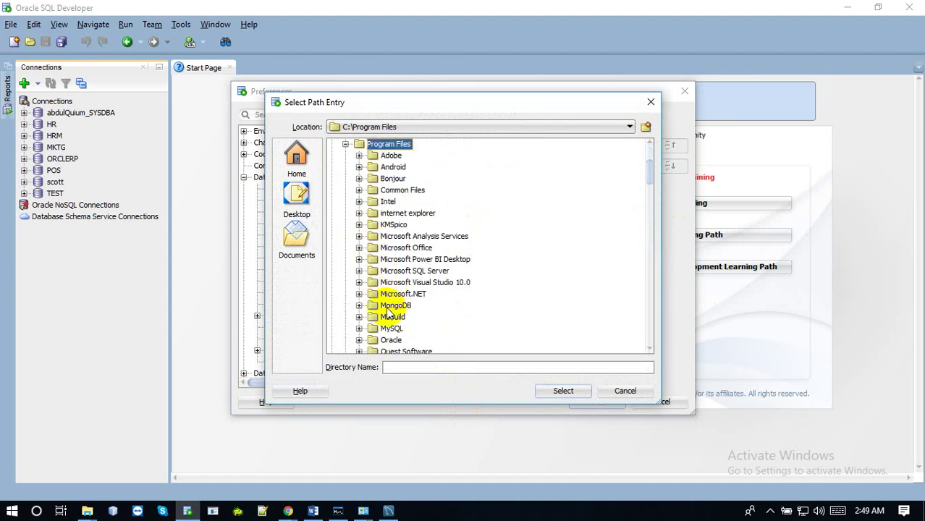
double_click(371, 329)
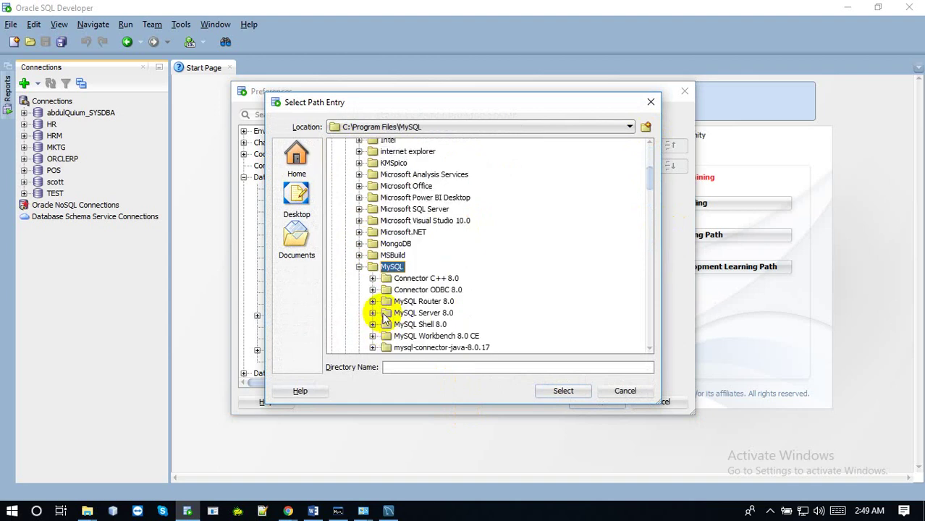
click(414, 348)
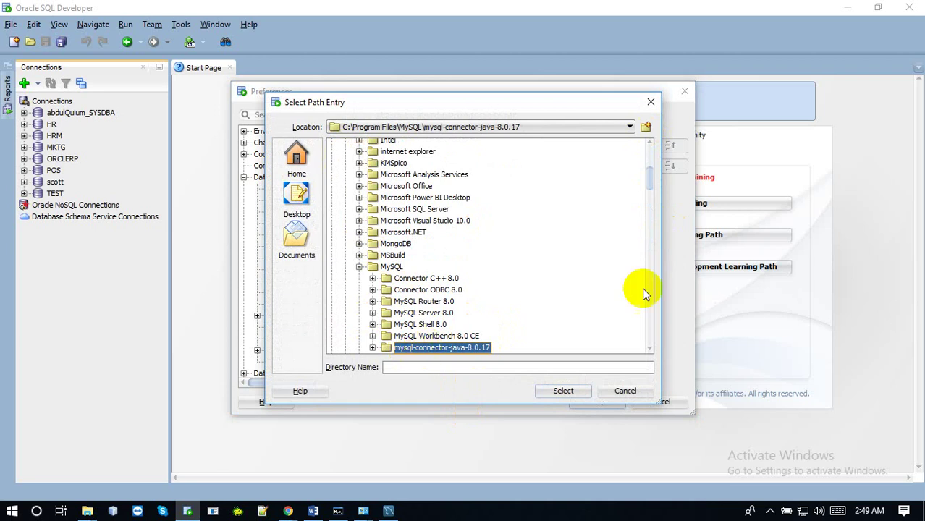
Choose mysql-connector-java-8.0.17.jar from the inner connector folder as the driver entry and save the preferences
drag(651, 182, 651, 186)
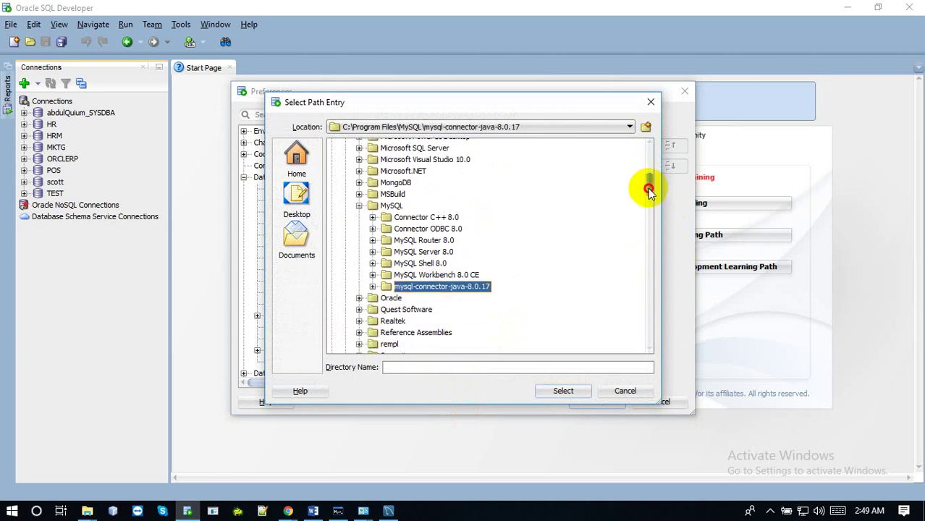
click(372, 287)
click(385, 298)
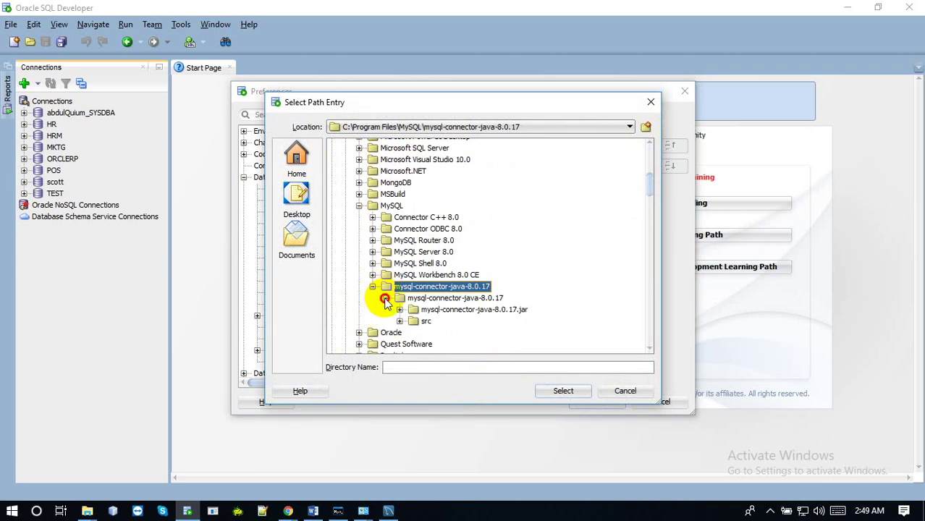
click(429, 310)
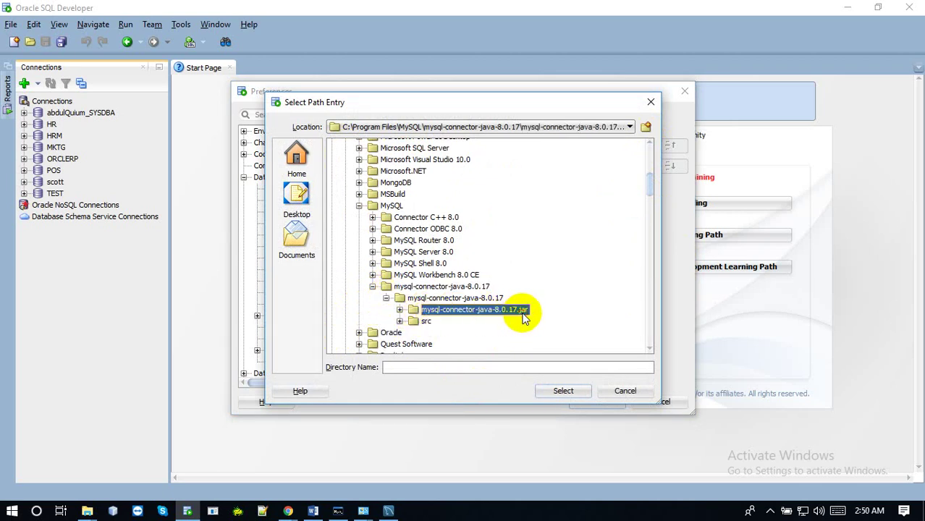
click(563, 393)
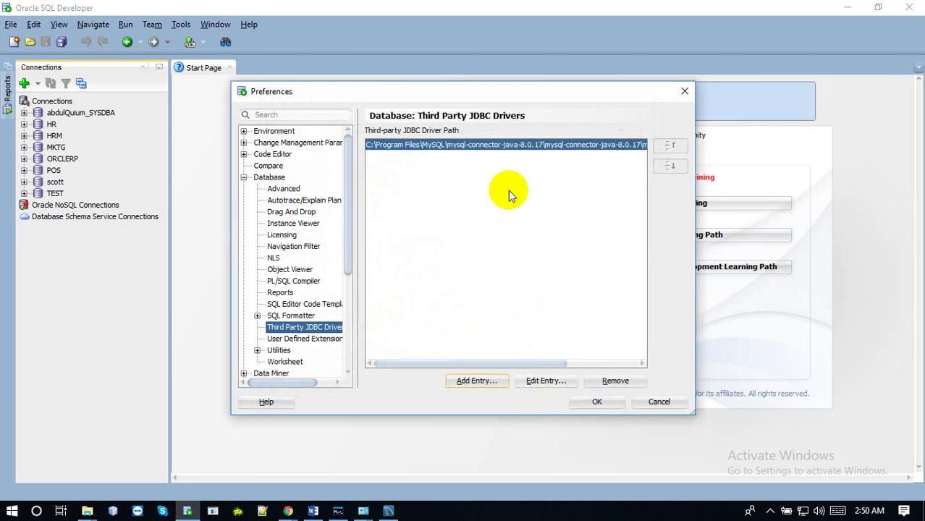
click(587, 399)
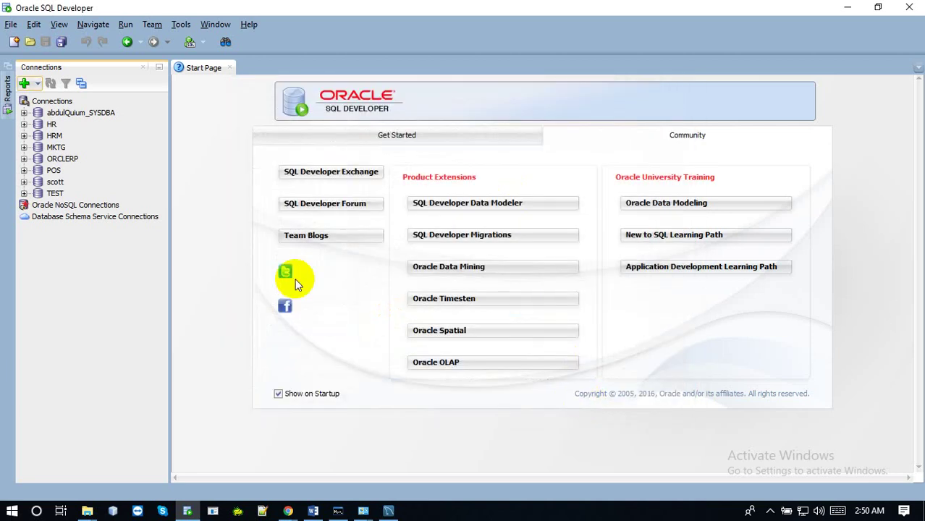
Set up a new MySQL connection named MySql Conn with username root and the account password, and have the password saved
click(25, 85)
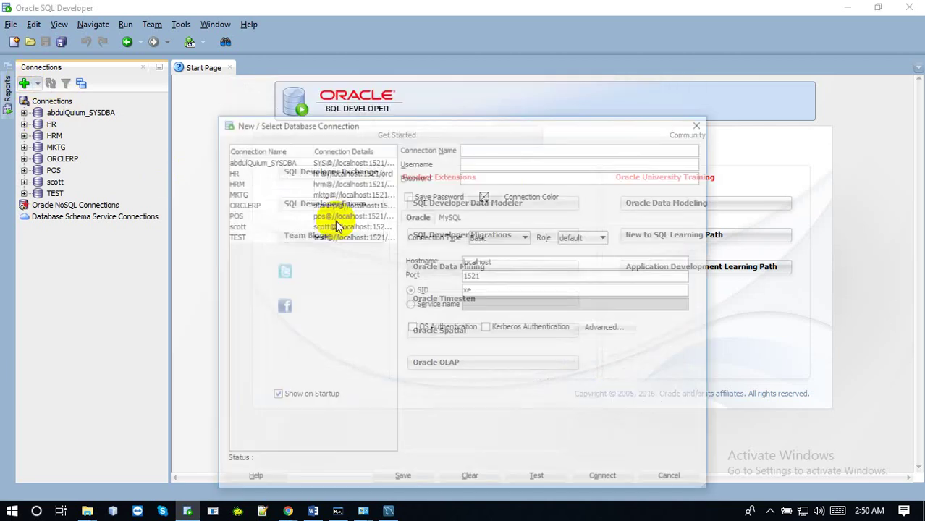
click(452, 220)
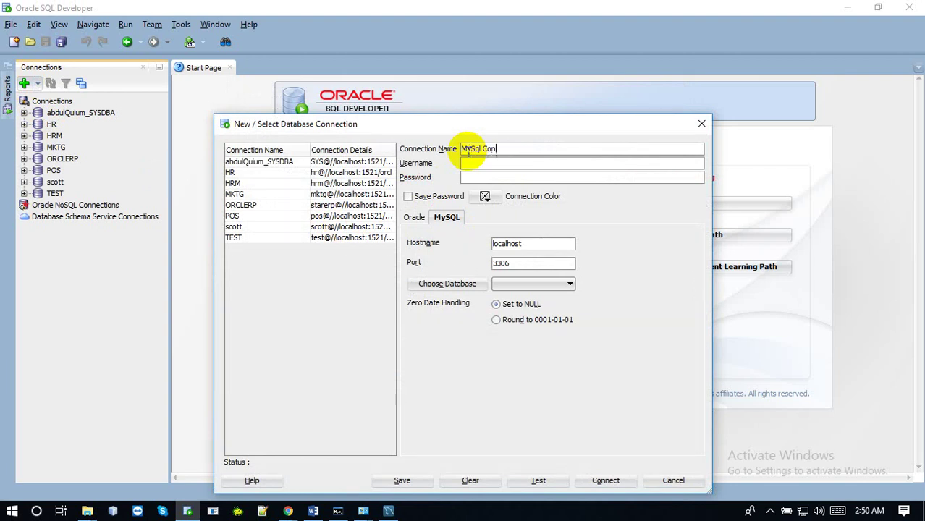
click(471, 165)
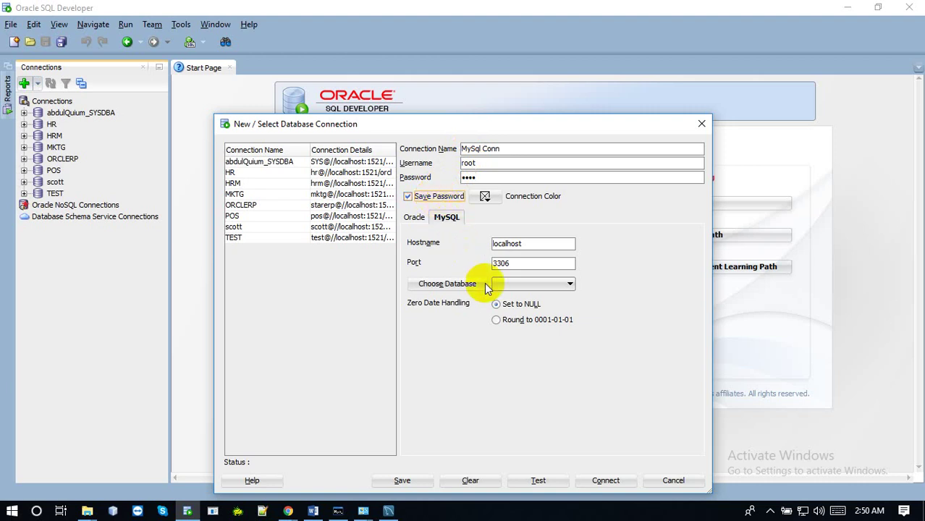
Test the MySql Conn connection with no database chosen and connect to it
click(515, 284)
click(513, 283)
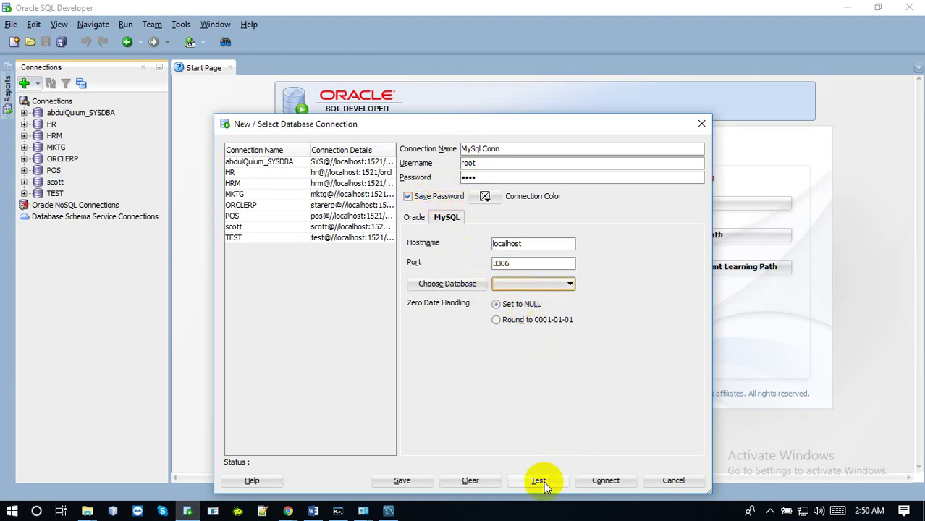
click(544, 481)
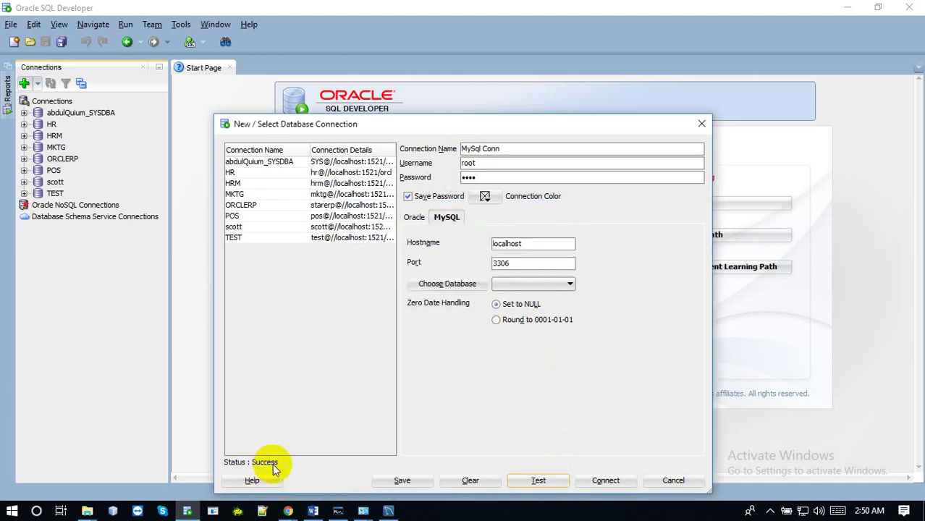
click(607, 480)
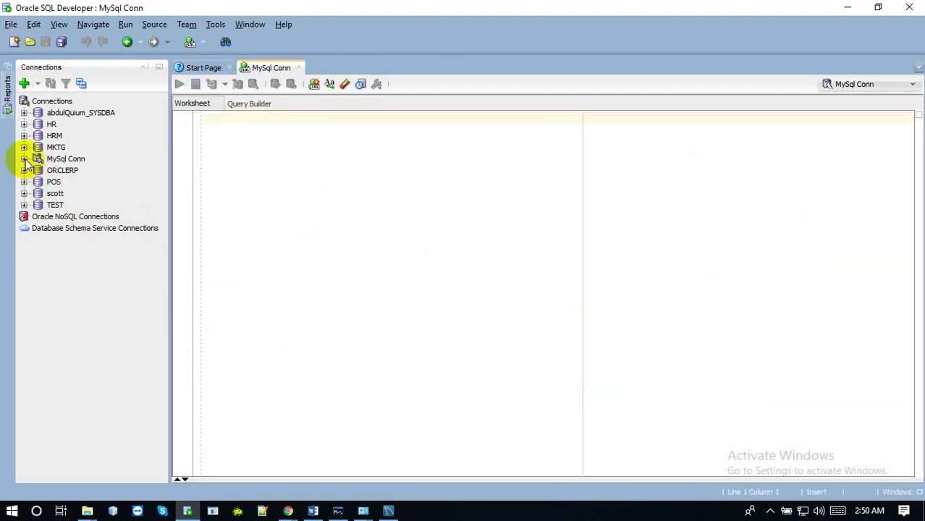
Expand MySql Conn to look through its databases, and expand the colleges database to view its object categories
click(25, 159)
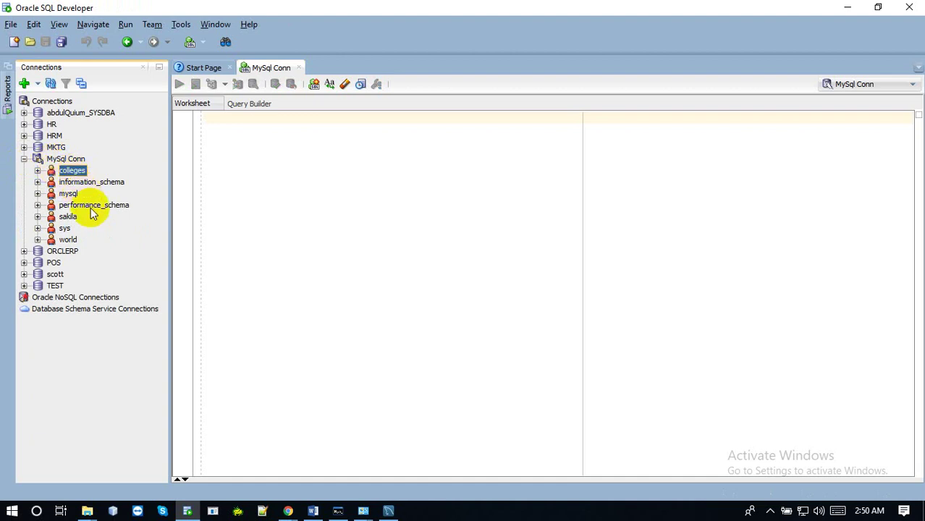
click(53, 184)
click(55, 194)
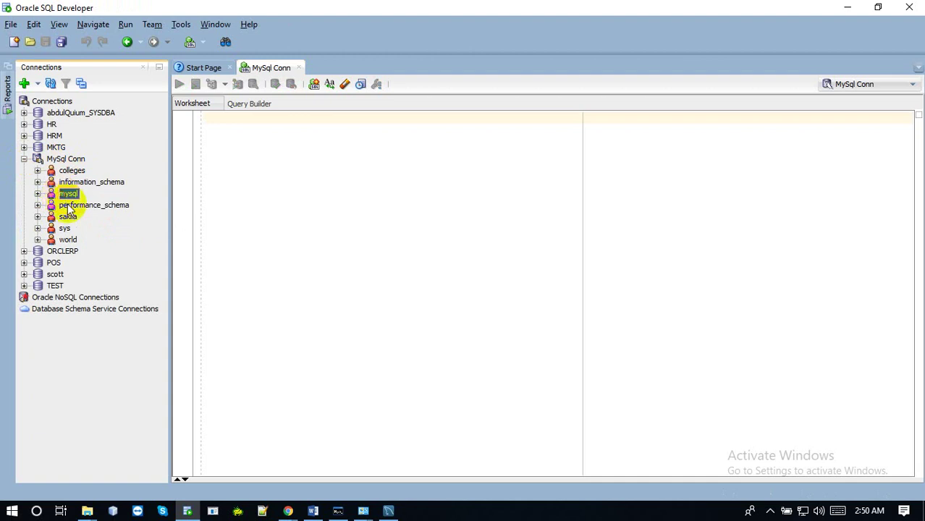
click(55, 207)
click(55, 218)
click(52, 228)
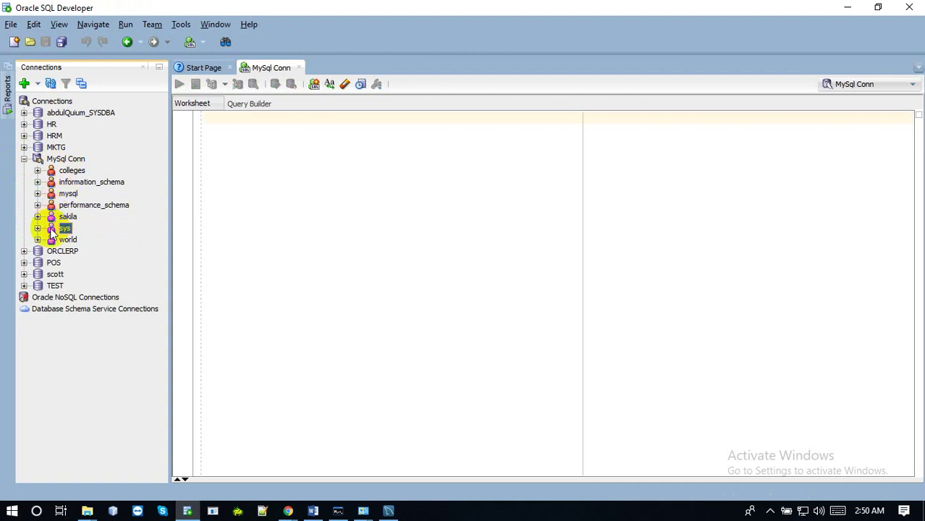
click(37, 171)
click(66, 171)
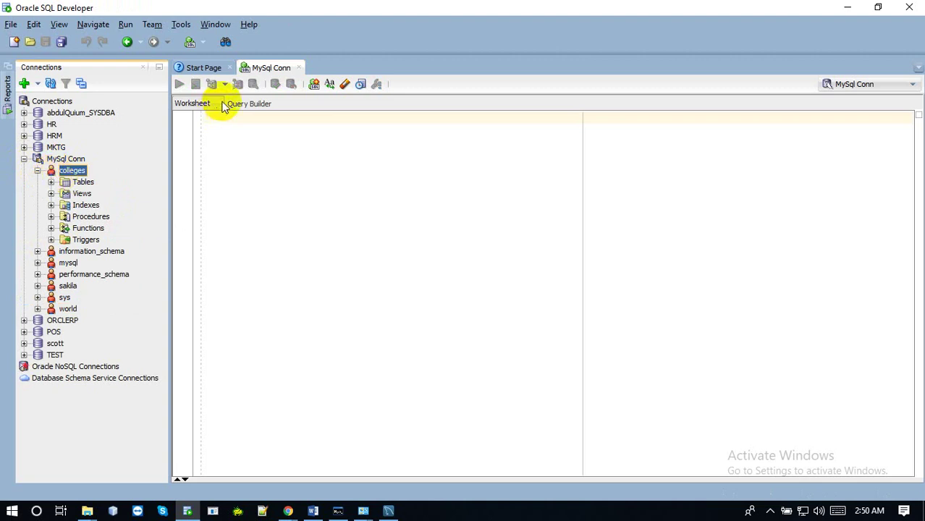
Write the statement "use colleges" in the MySql Conn worksheet and run it
click(252, 68)
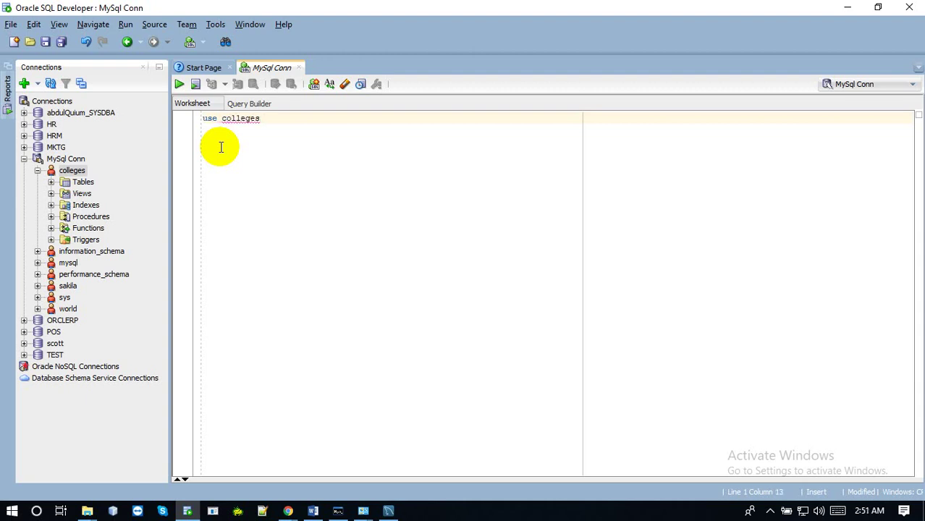
click(179, 84)
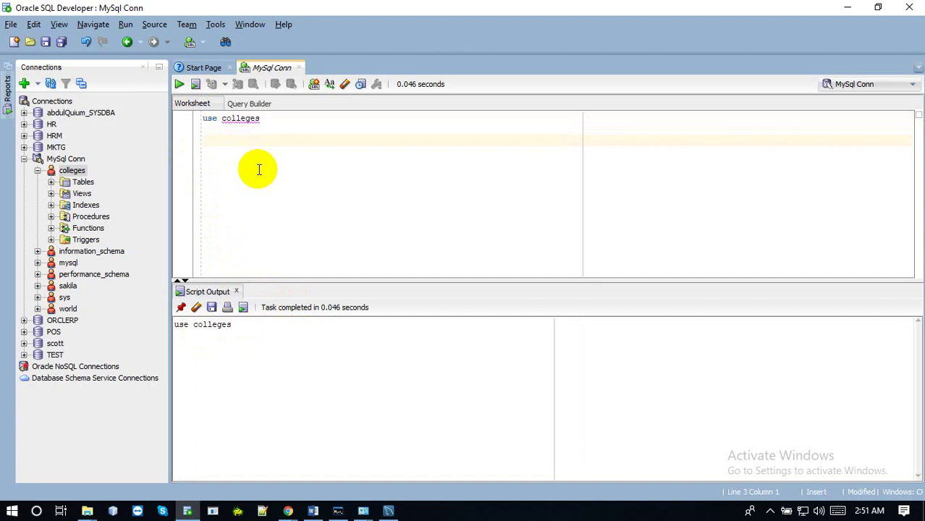
Expand the tables of colleges and open the students table to view its column definitions
click(50, 182)
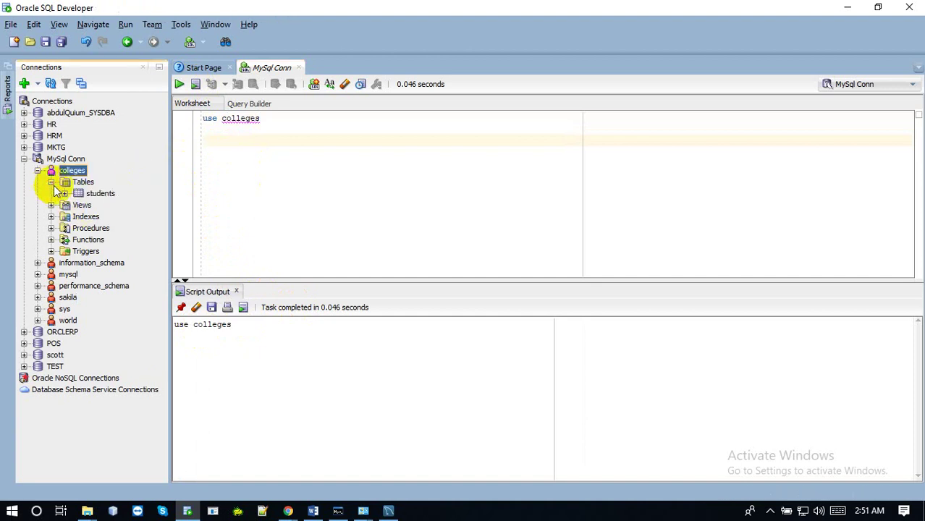
click(64, 194)
click(98, 194)
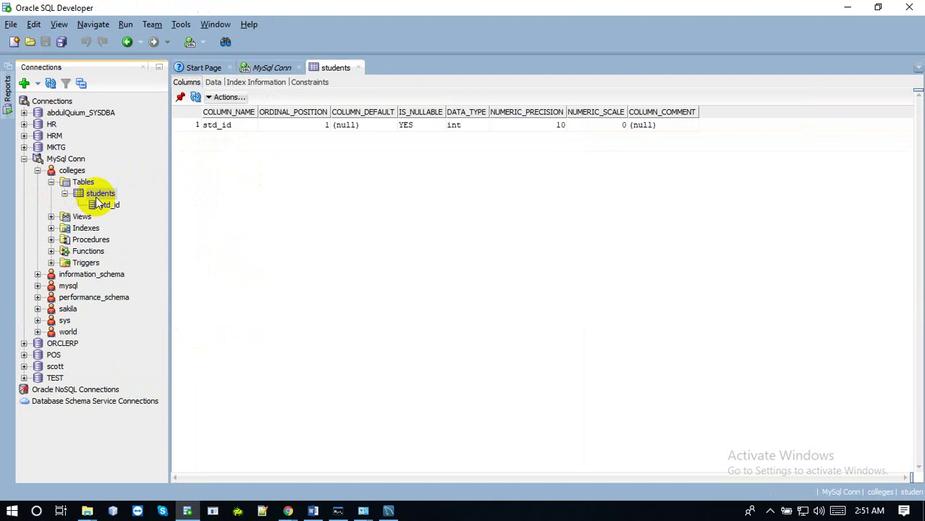
Add "desc students;" to the MySql Conn worksheet, end the "use colleges" statement with a semicolon, and run the statements
click(262, 70)
click(269, 121)
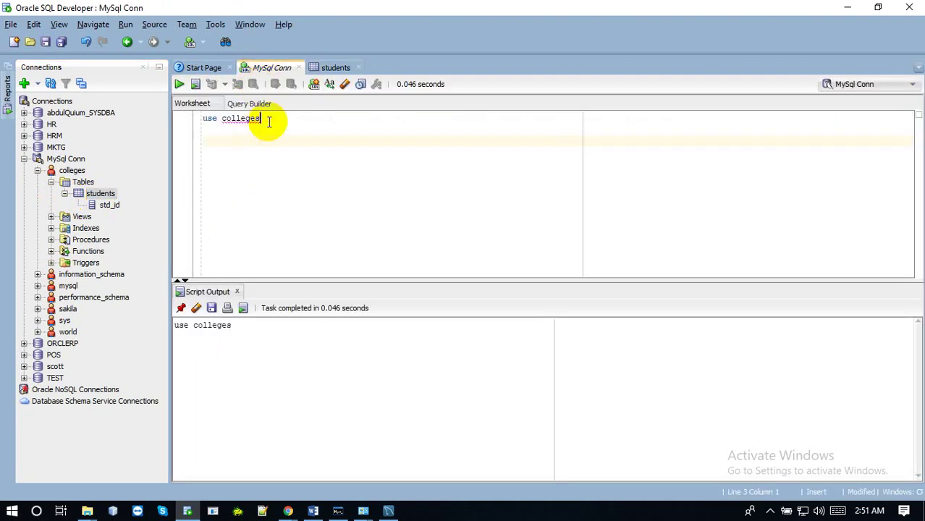
key(Return)
text(students;)
click(266, 119)
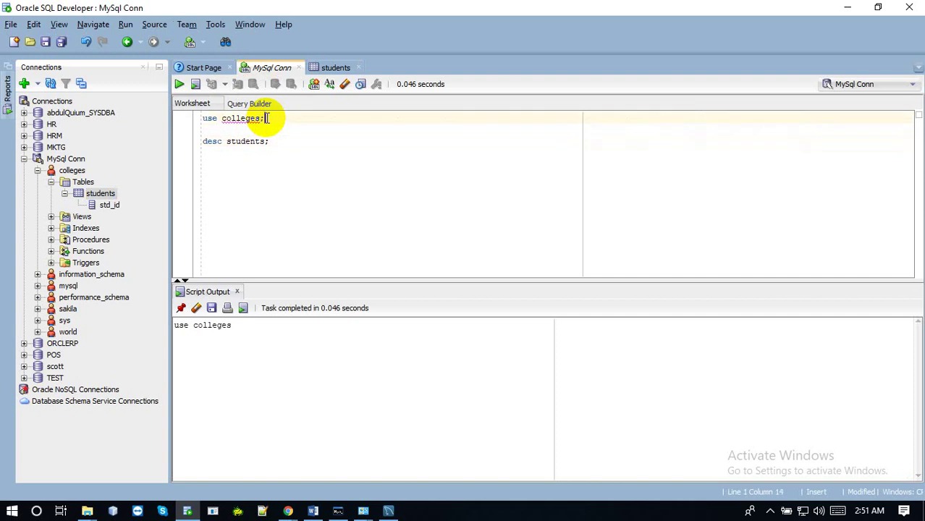
click(179, 84)
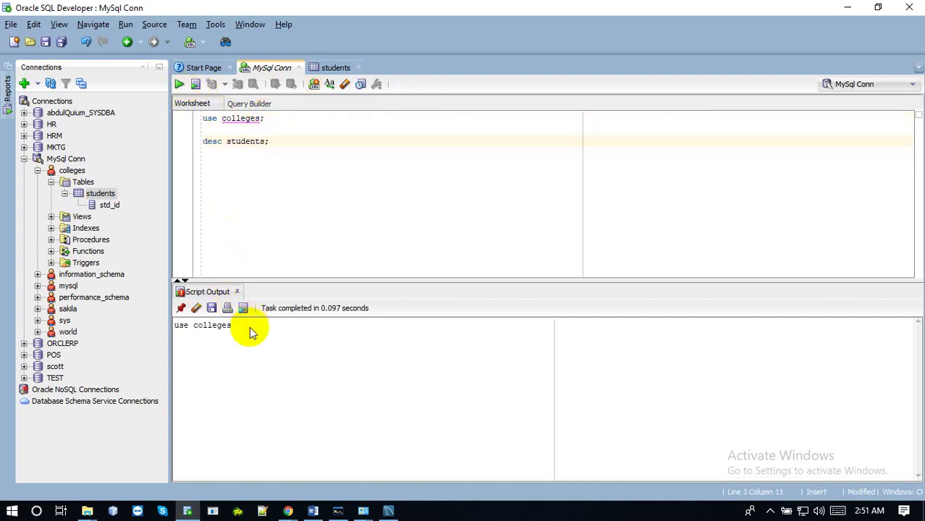
Run only the "desc students;" statement in the MySql Conn worksheet
drag(269, 141, 202, 143)
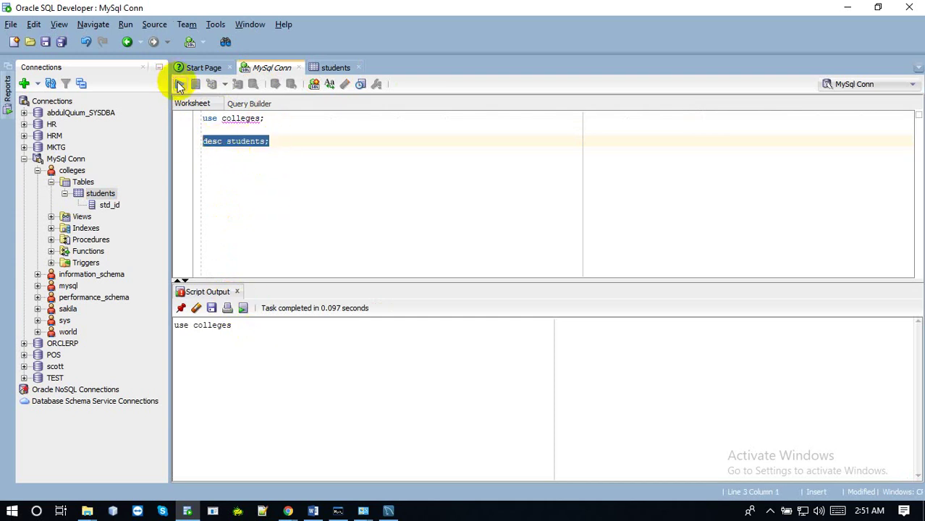
click(181, 86)
click(242, 175)
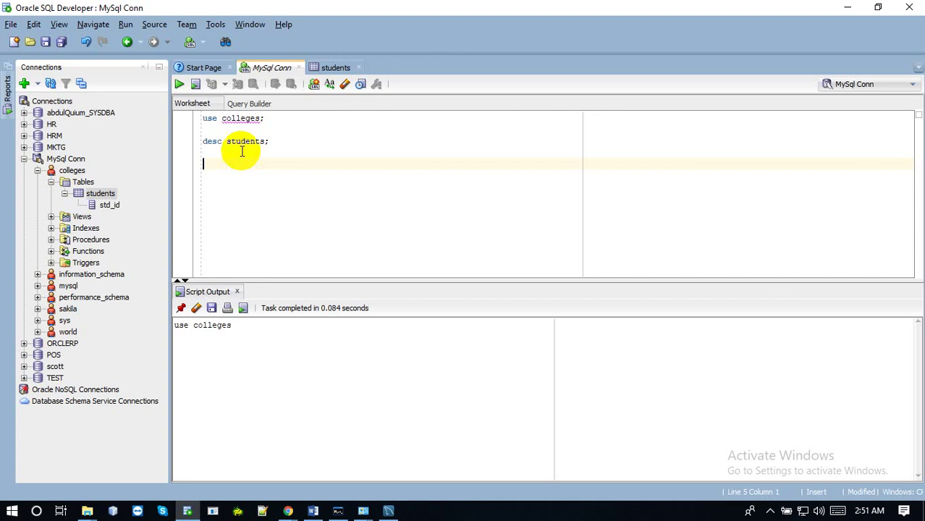
Change the describe statement to "select * from students;", run it, and enlarge the results area to examine all std_id values
drag(222, 141, 186, 141)
text(se)
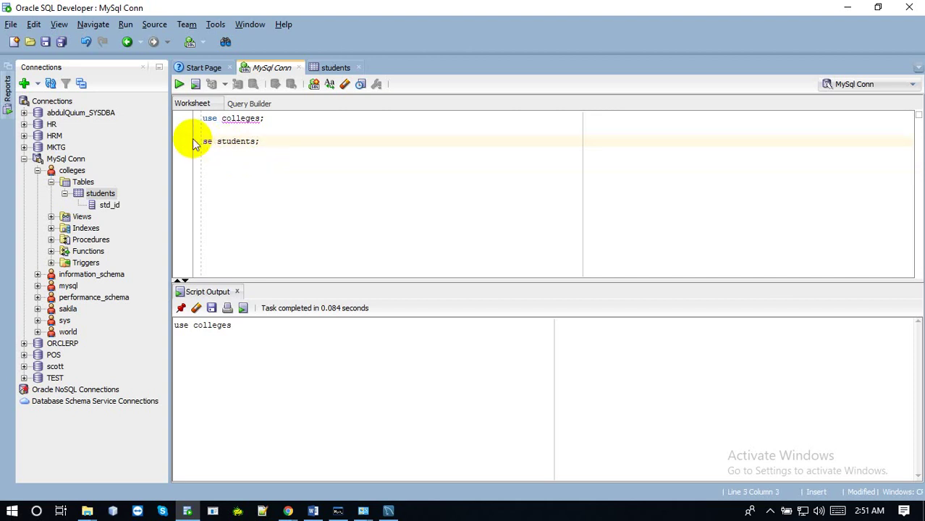
text(lect * from)
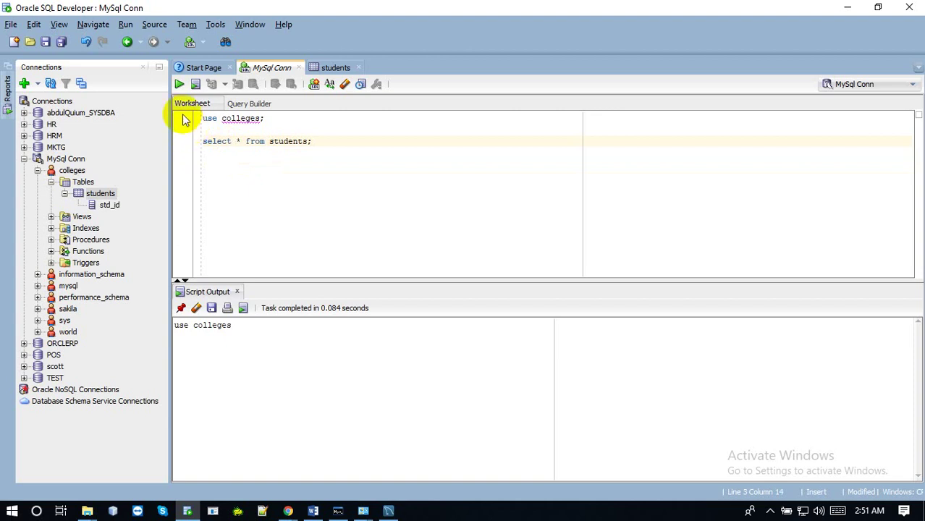
click(179, 84)
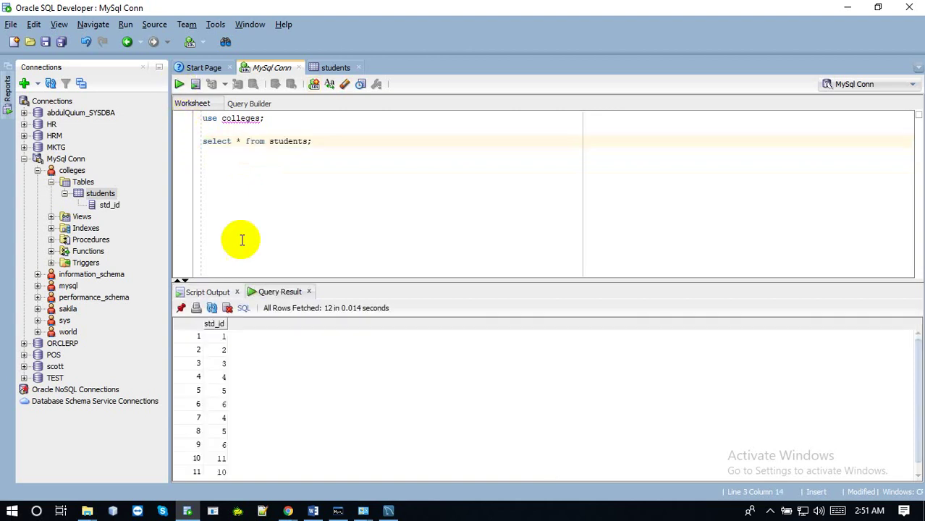
drag(332, 281, 330, 184)
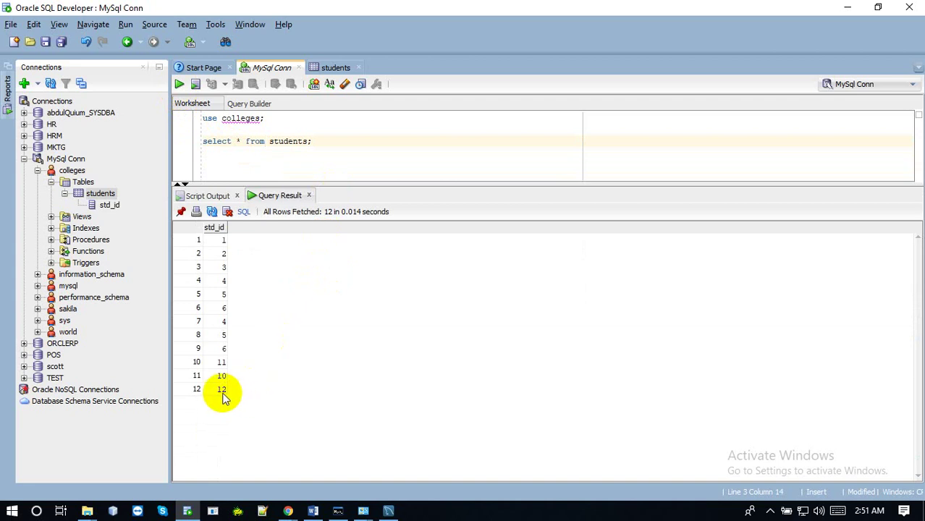
drag(223, 397, 227, 237)
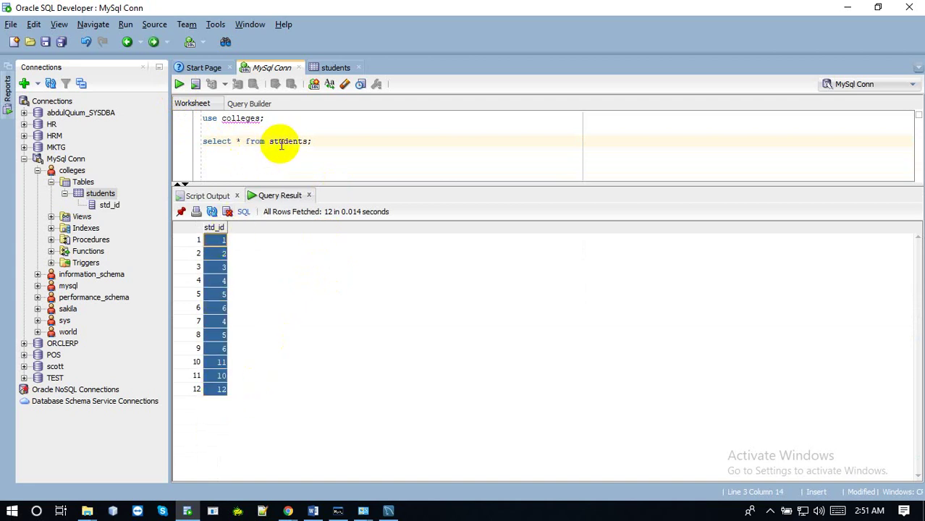
Turn the select statement into "delete from students;", run it, and view the data of the students table
drag(241, 143, 205, 141)
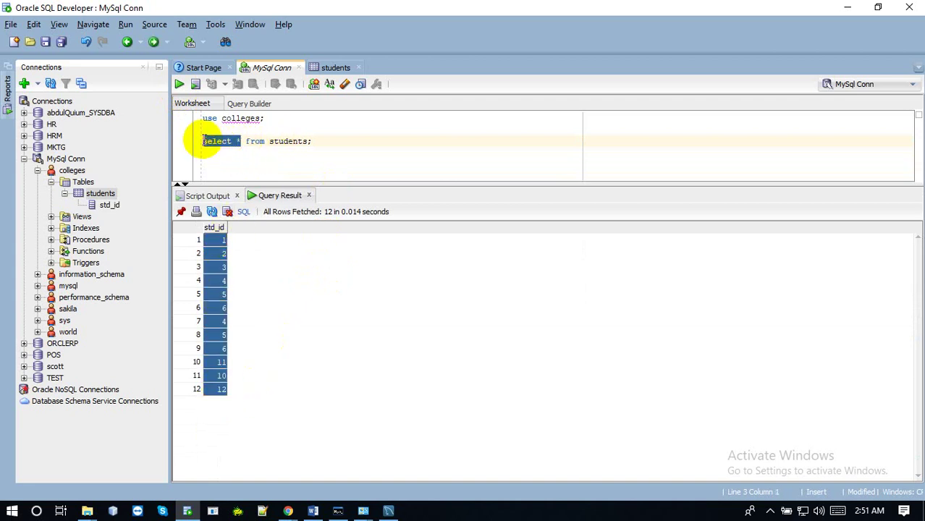
text(delte )
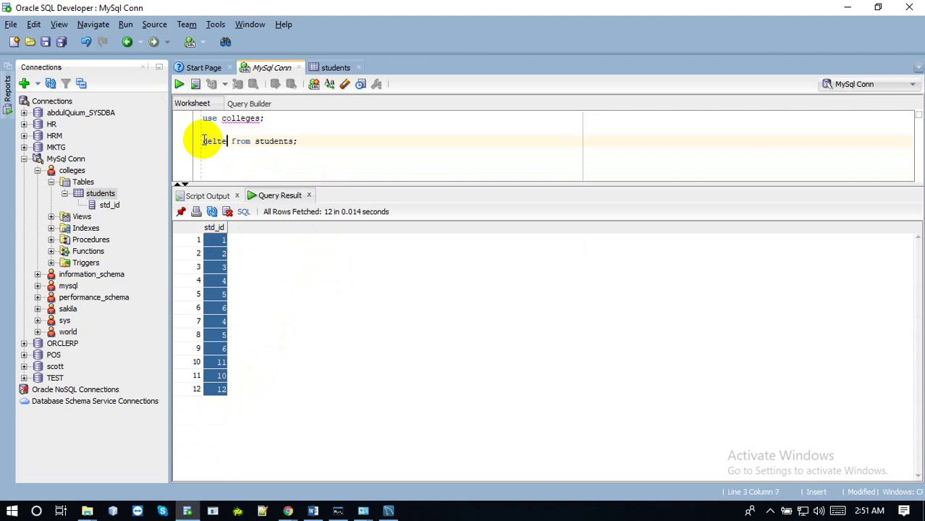
text(ete)
click(179, 85)
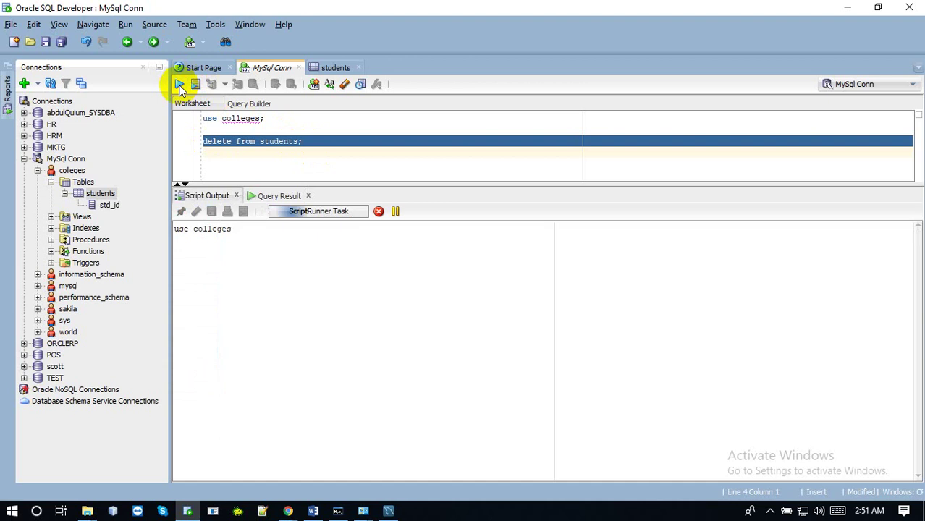
click(309, 142)
key(Return)
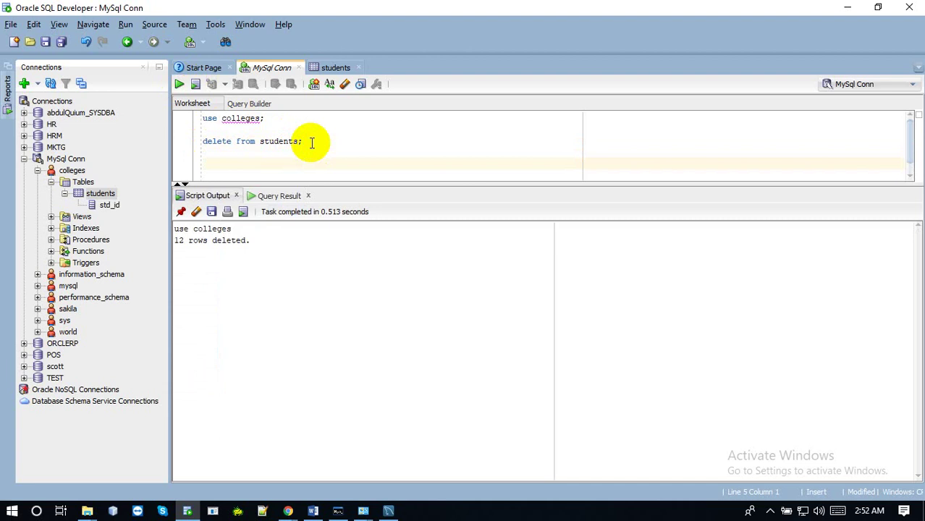
click(323, 70)
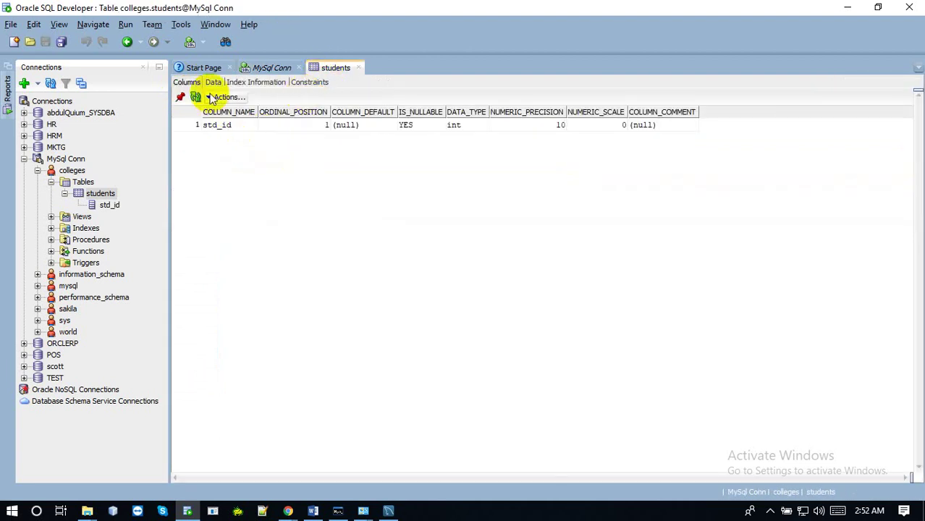
click(213, 83)
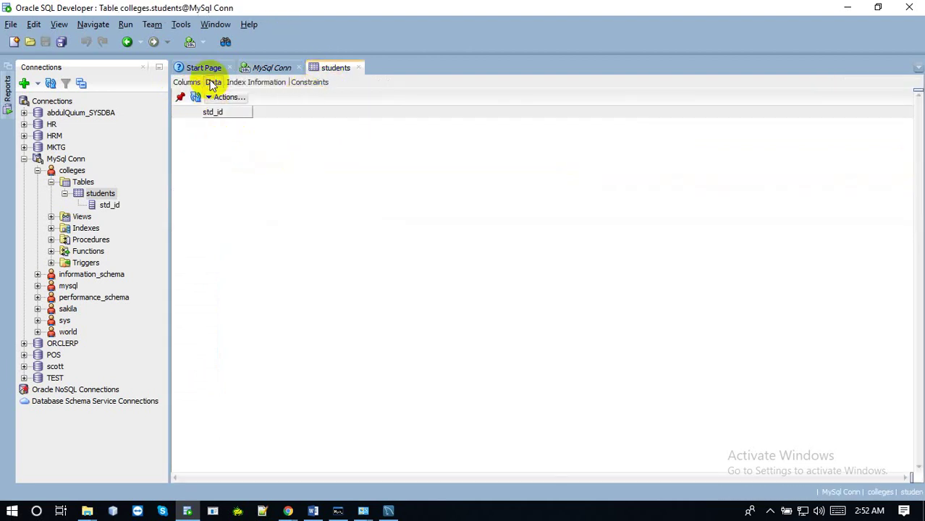
Try to run "show autocommit" in the MySql Conn worksheet, and remove the statement
click(270, 68)
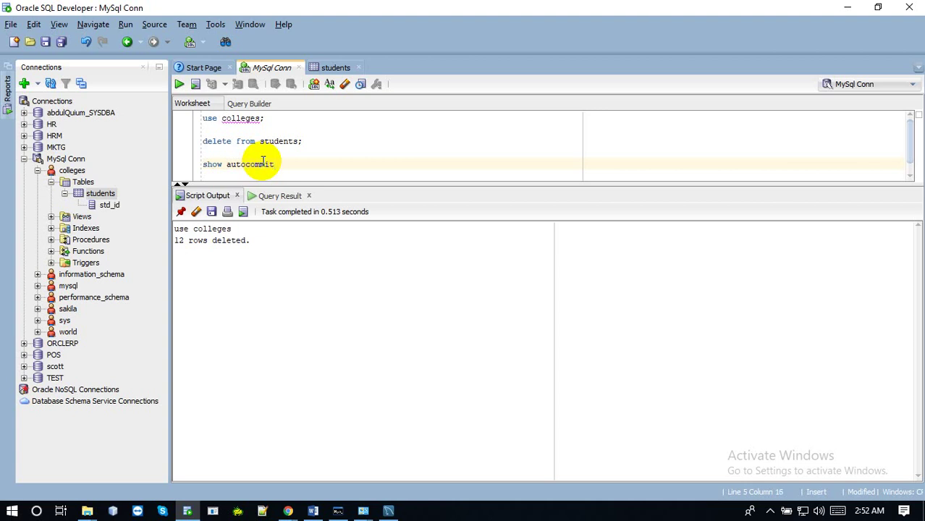
click(180, 85)
drag(279, 164, 202, 164)
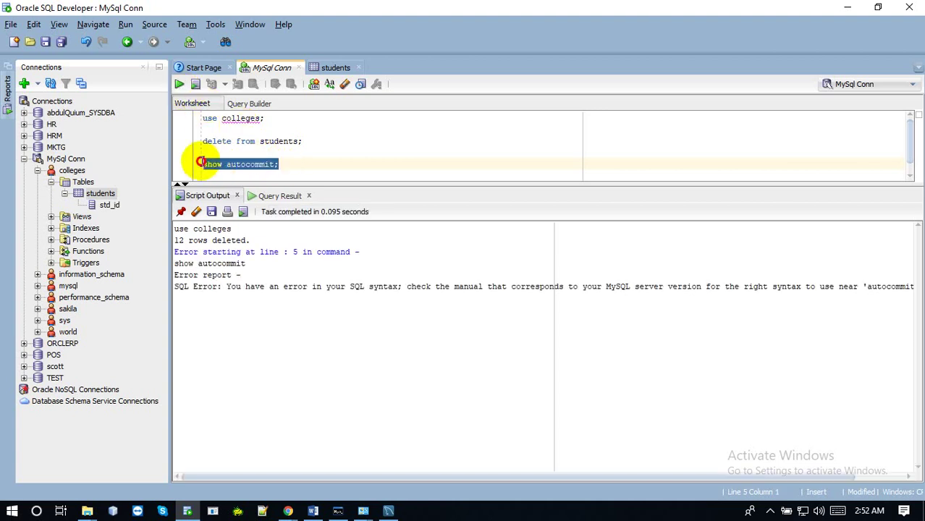
key(BackSpace)
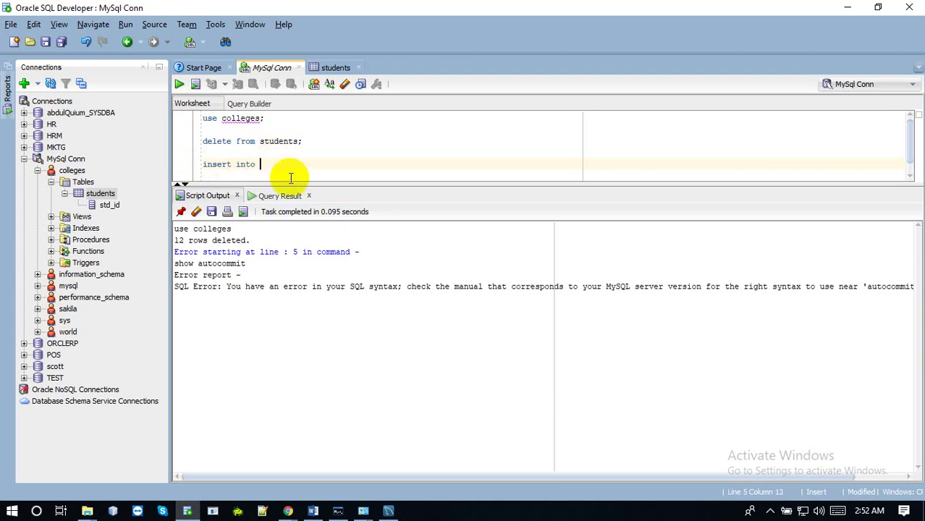
Write "insert into students values(1),(2);" below the delete statement in an enlarged worksheet area and run it
drag(296, 186, 299, 320)
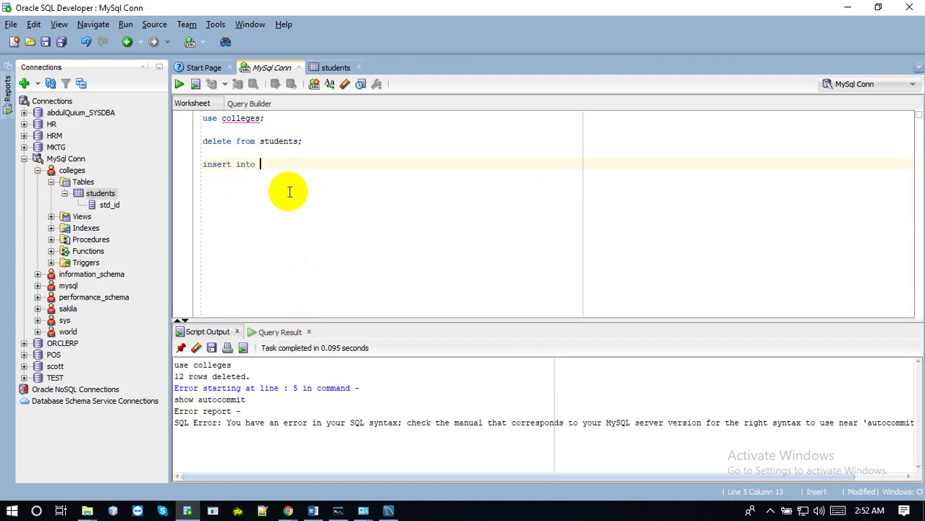
click(286, 141)
double_click(287, 141)
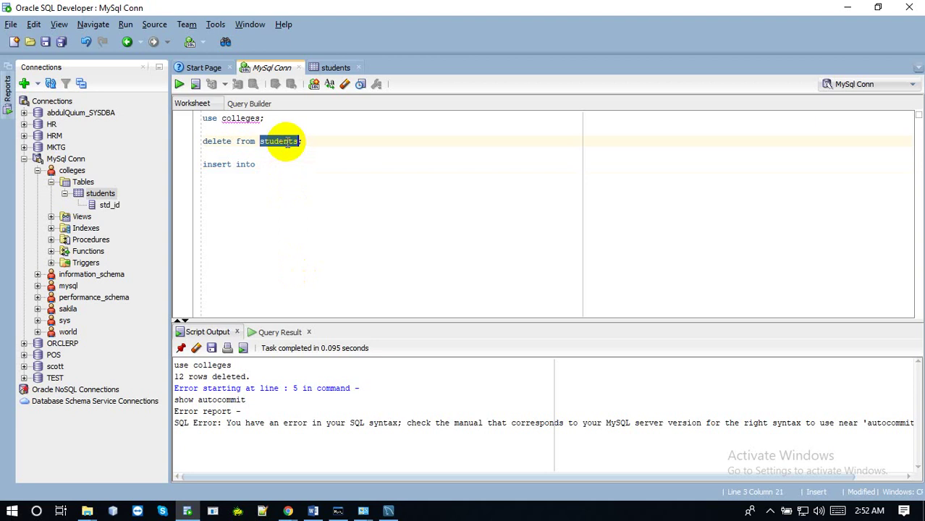
key(ctrl+c)
click(277, 161)
key(ctrl+v)
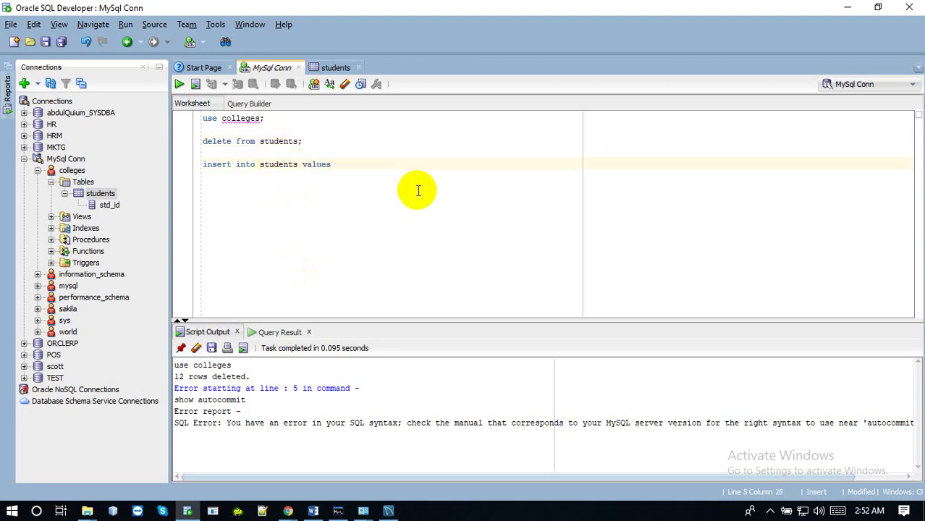
text(;)
click(348, 165)
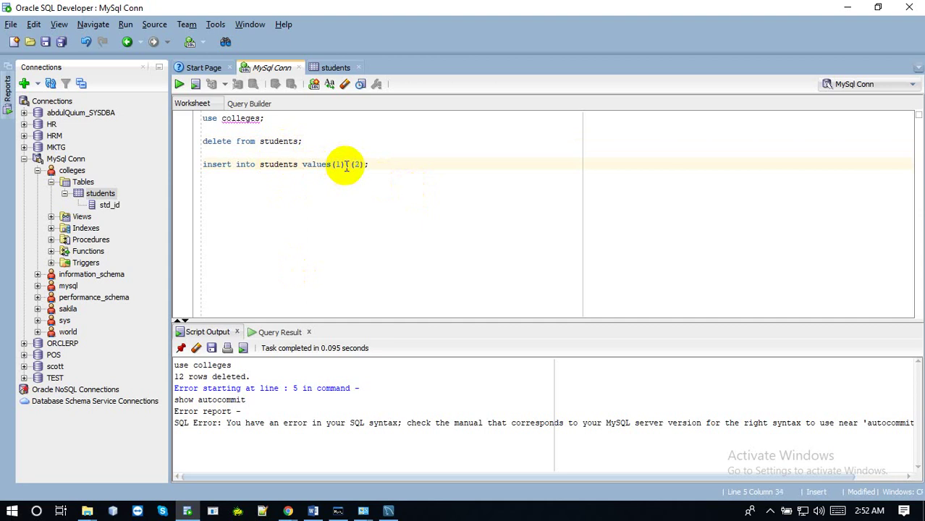
click(346, 165)
text(,)
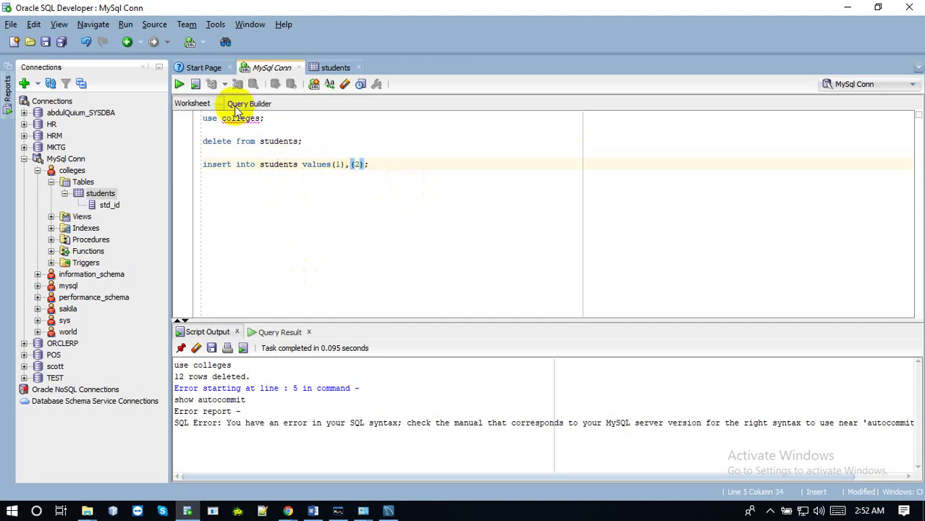
click(179, 84)
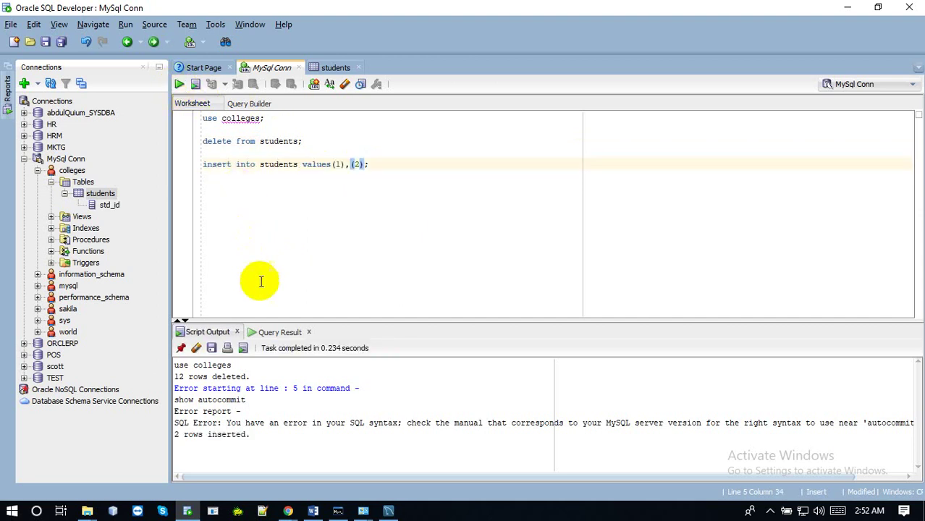
drag(249, 434, 141, 431)
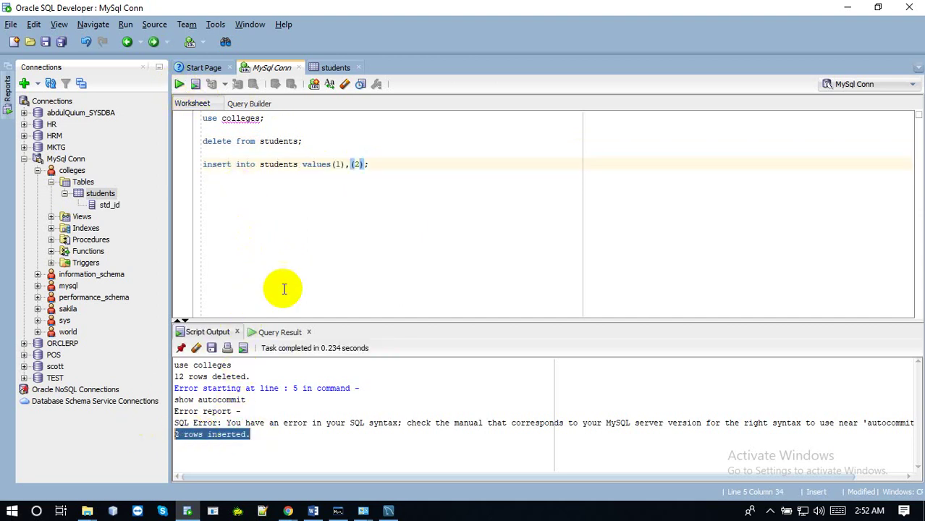
Change the delete statement to "select * from students;" and run it
click(283, 223)
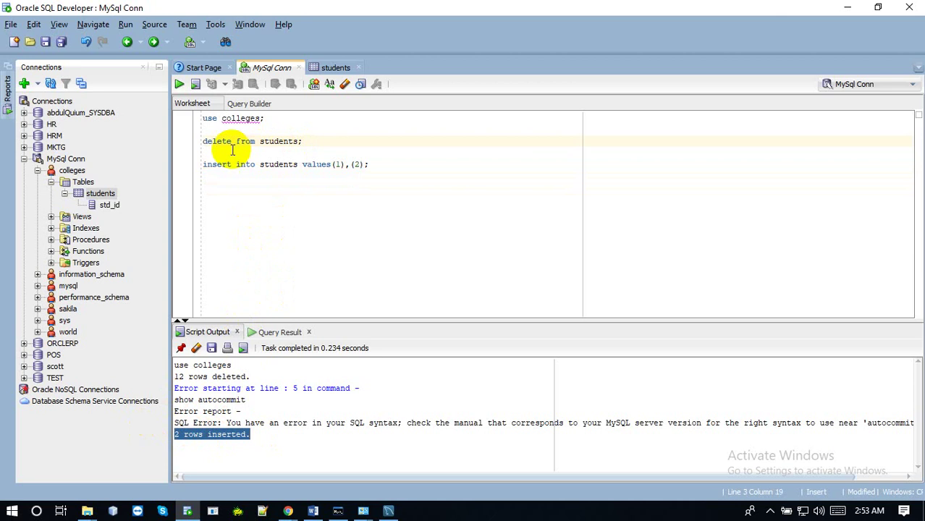
drag(232, 143, 191, 143)
text(select )
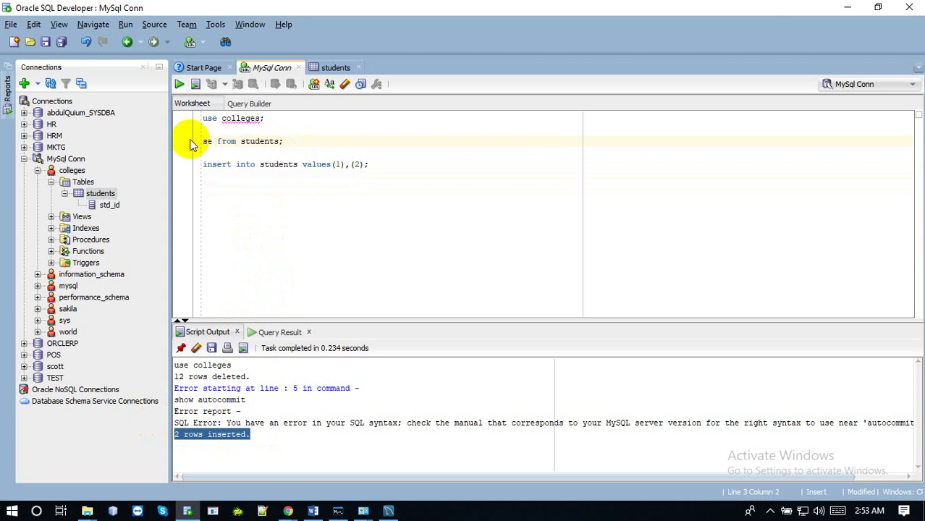
text(*)
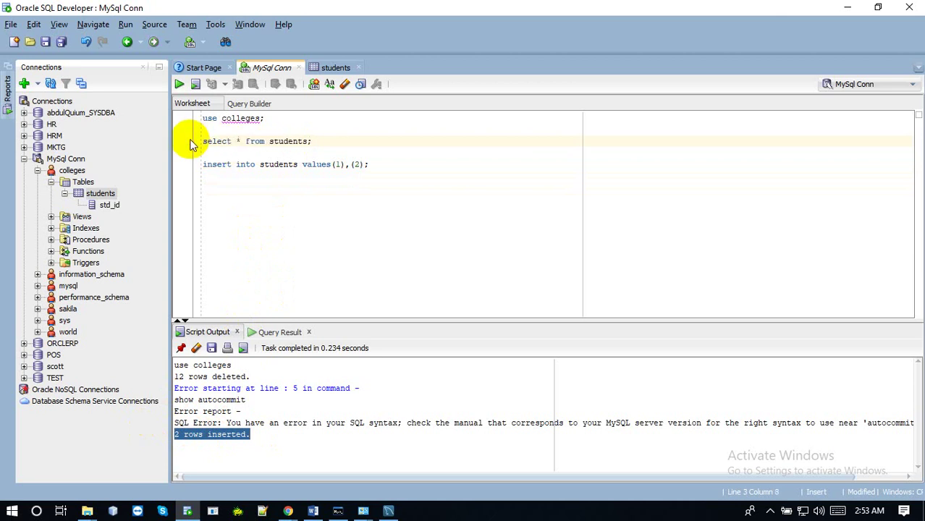
click(179, 85)
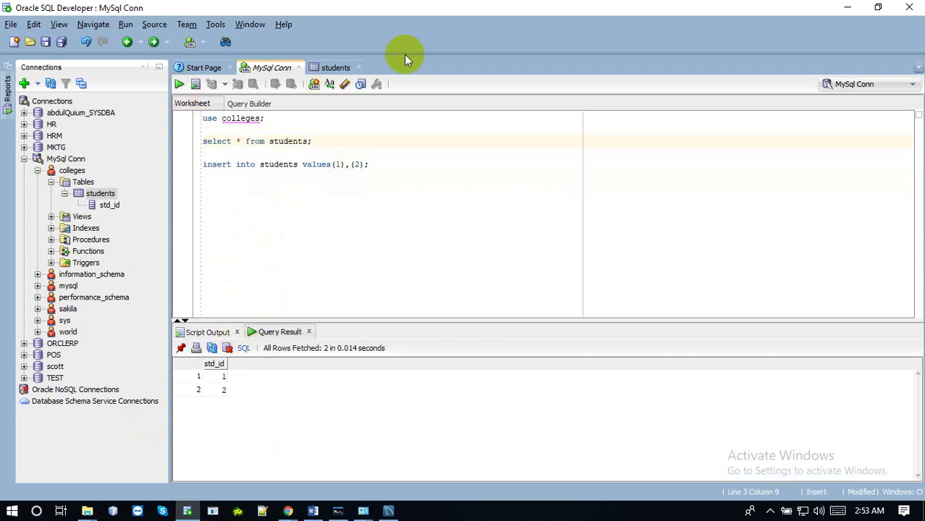
Reopen the data of the students table to check for the inserted rows
click(338, 68)
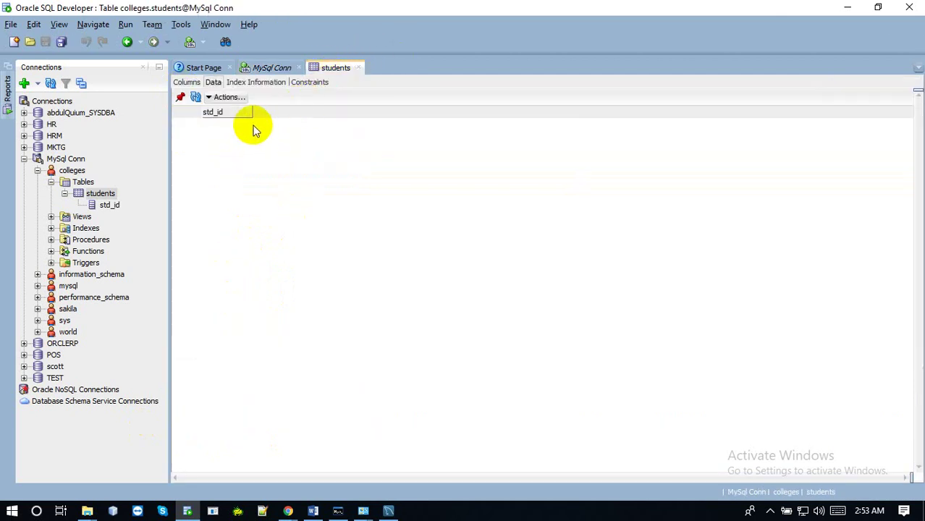
click(186, 82)
click(214, 83)
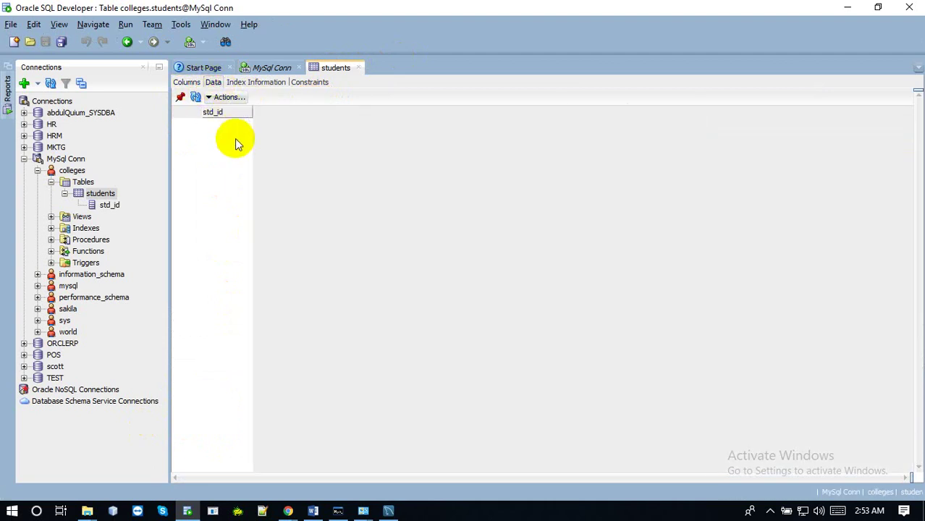
Refresh the colleges database in the connections tree and look at the students table's data again
click(72, 170)
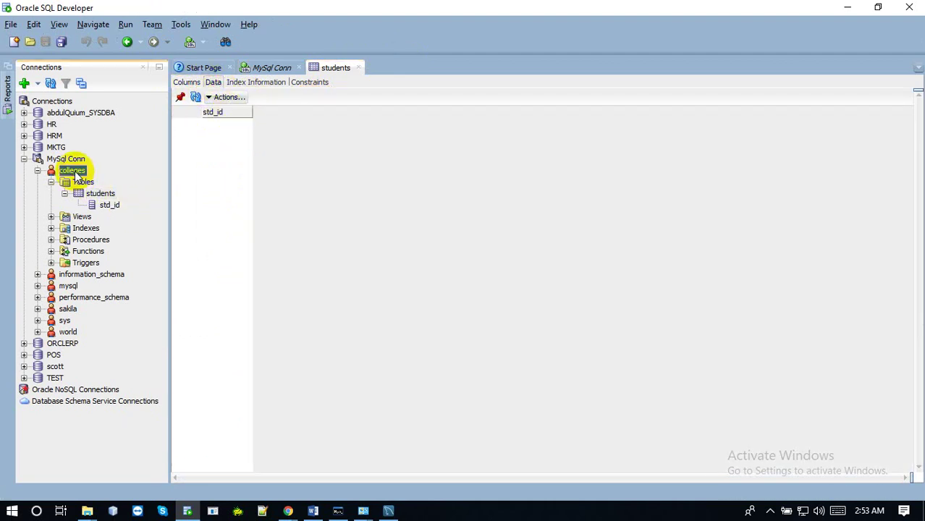
click(266, 68)
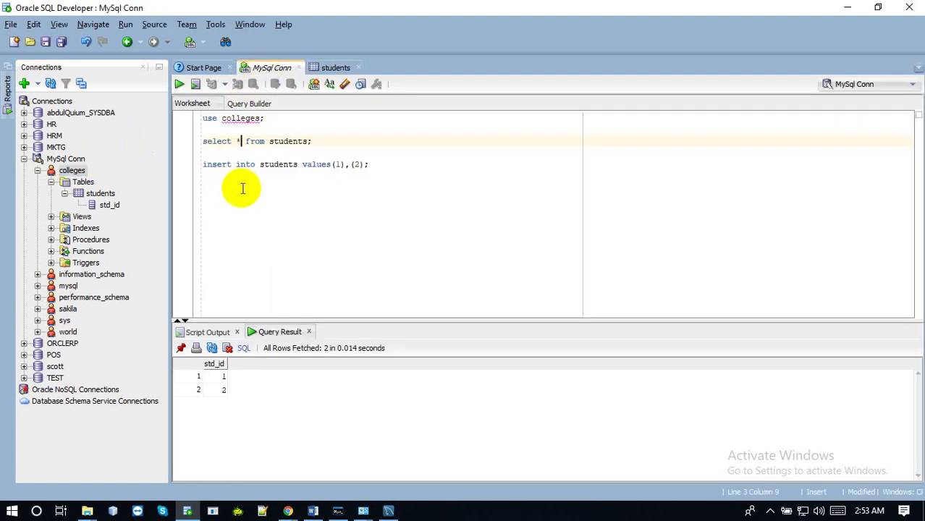
click(243, 191)
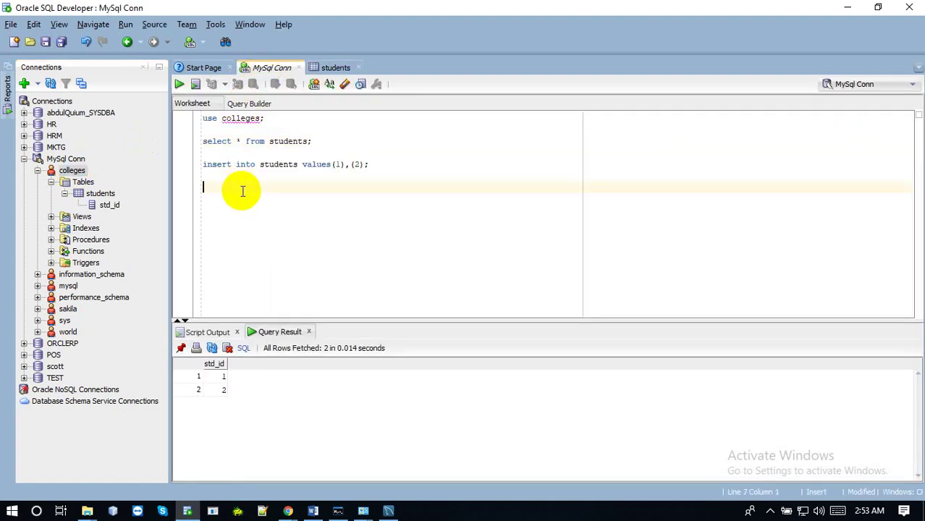
click(62, 172)
click(51, 84)
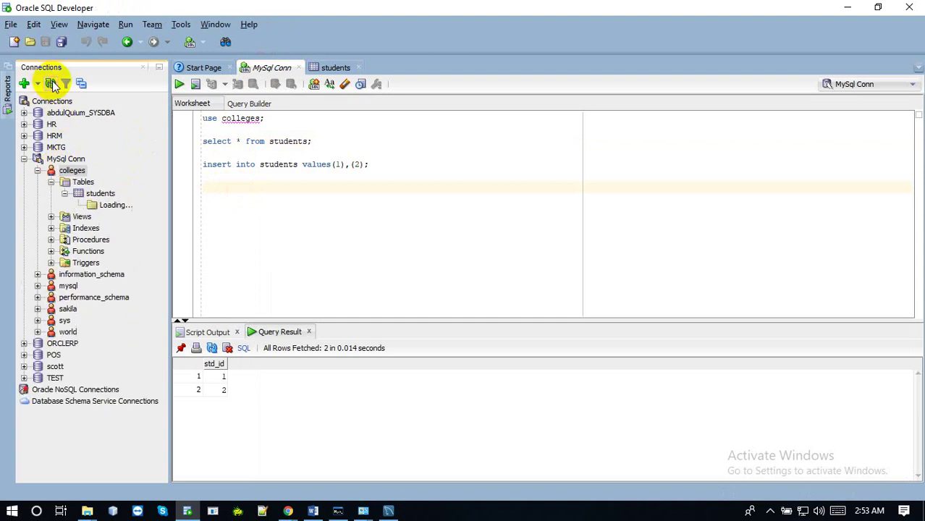
click(332, 67)
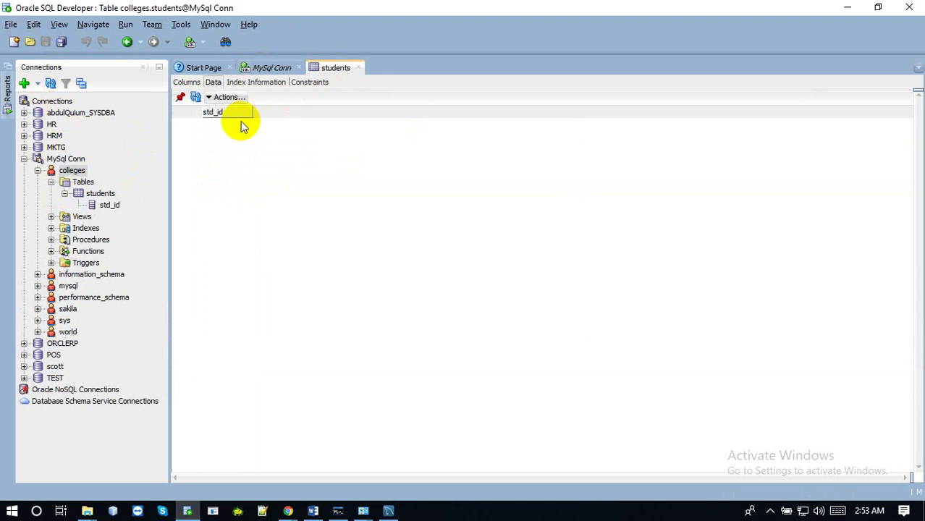
Disconnect the MySql Conn connection
click(53, 160)
right_click(51, 163)
click(78, 185)
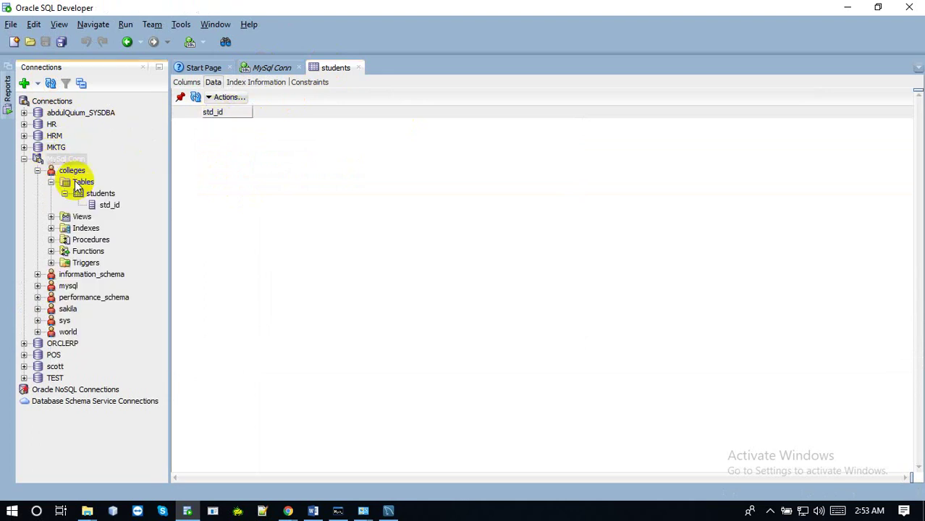
Expand the list of connections and reconnect to MySql Conn
click(24, 103)
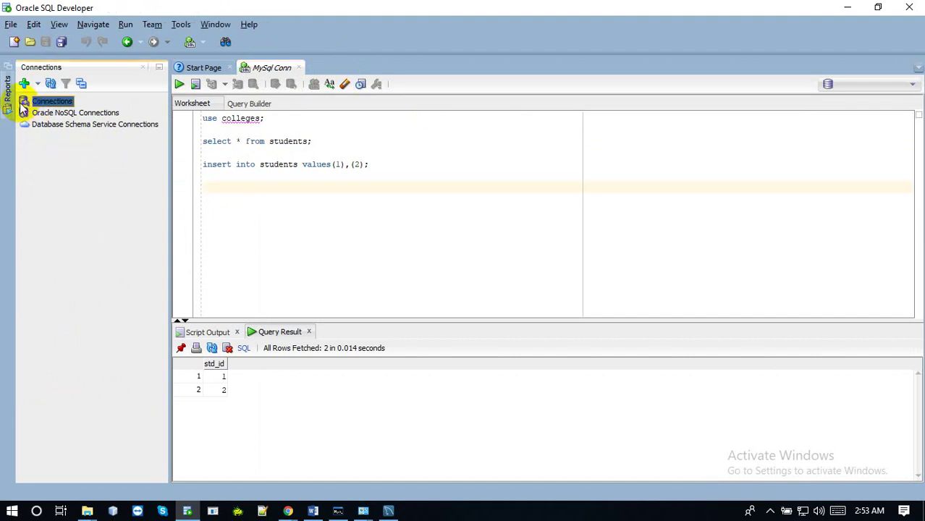
double_click(22, 105)
double_click(32, 159)
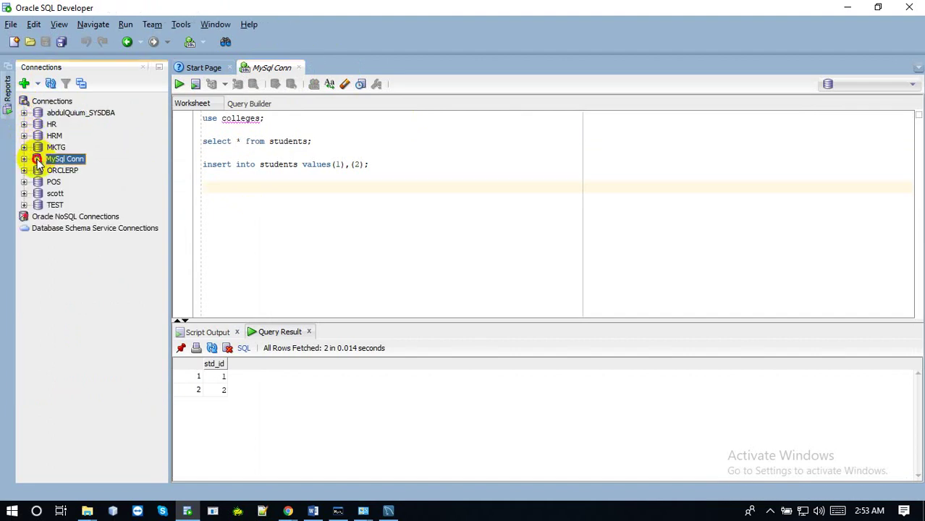